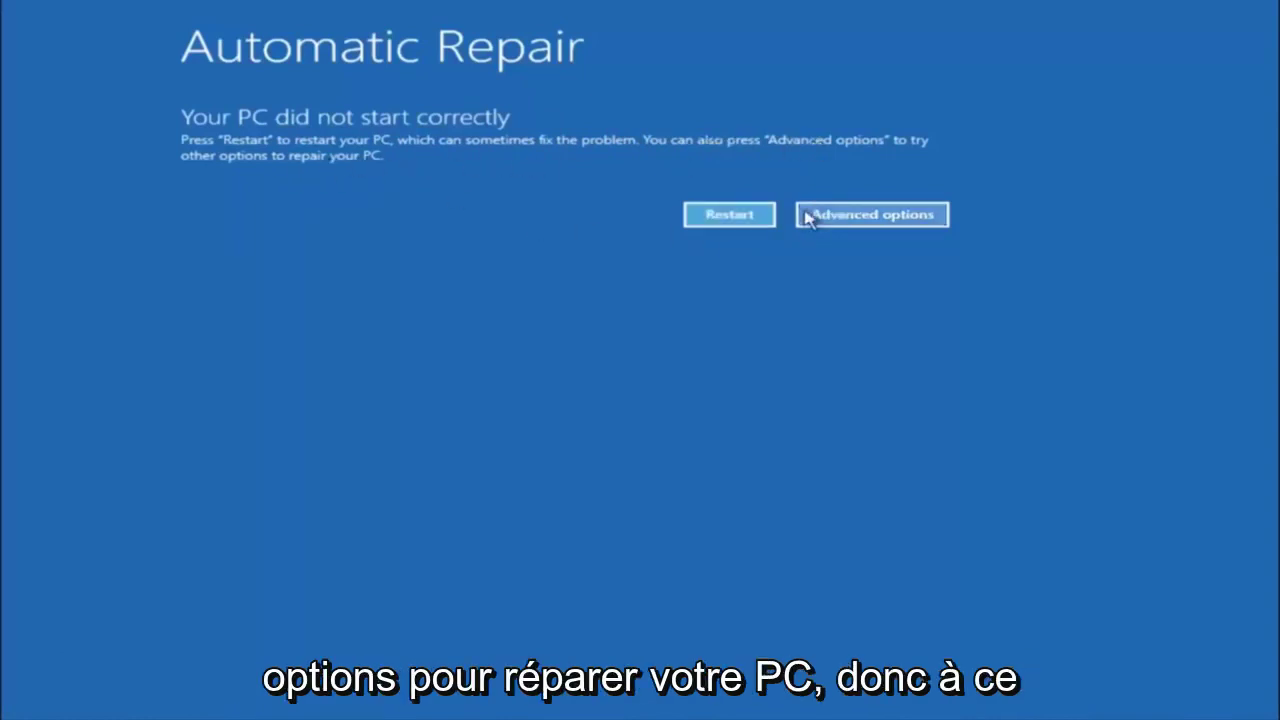
Step: Open System Restore from the advanced troubleshooting options of the Automatic Repair screen
left_click(871, 214)
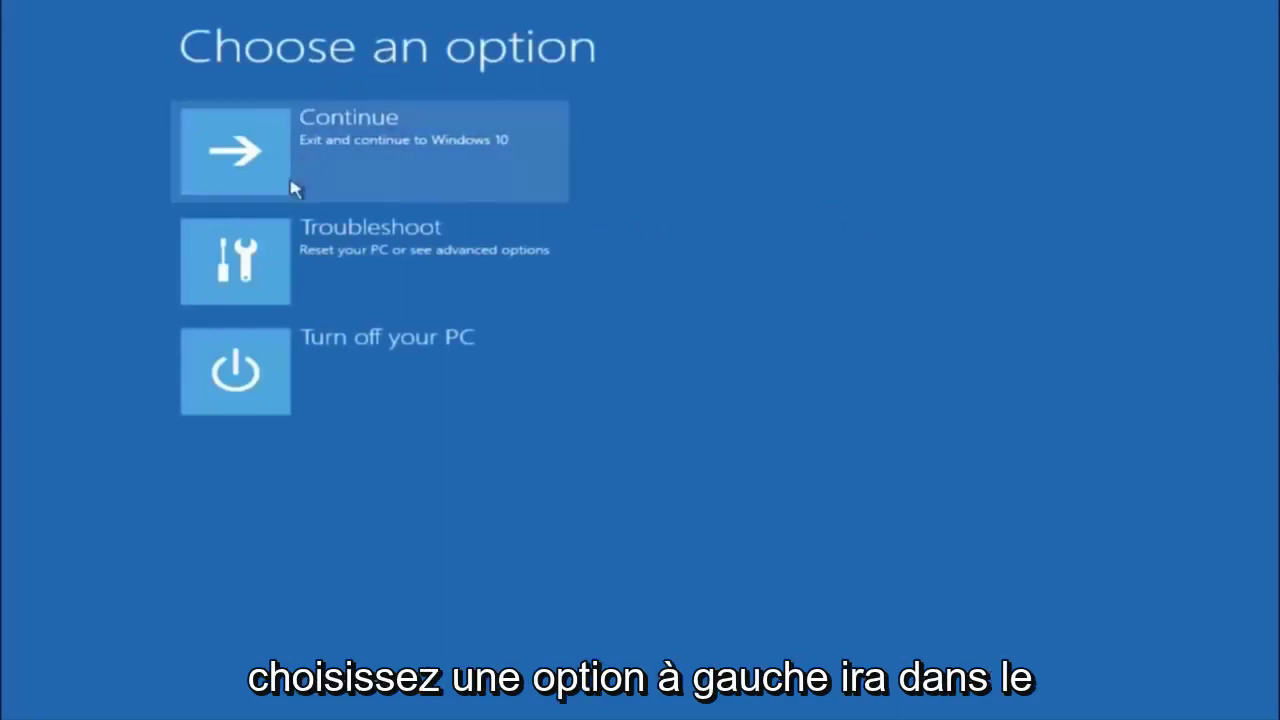
left_click(268, 260)
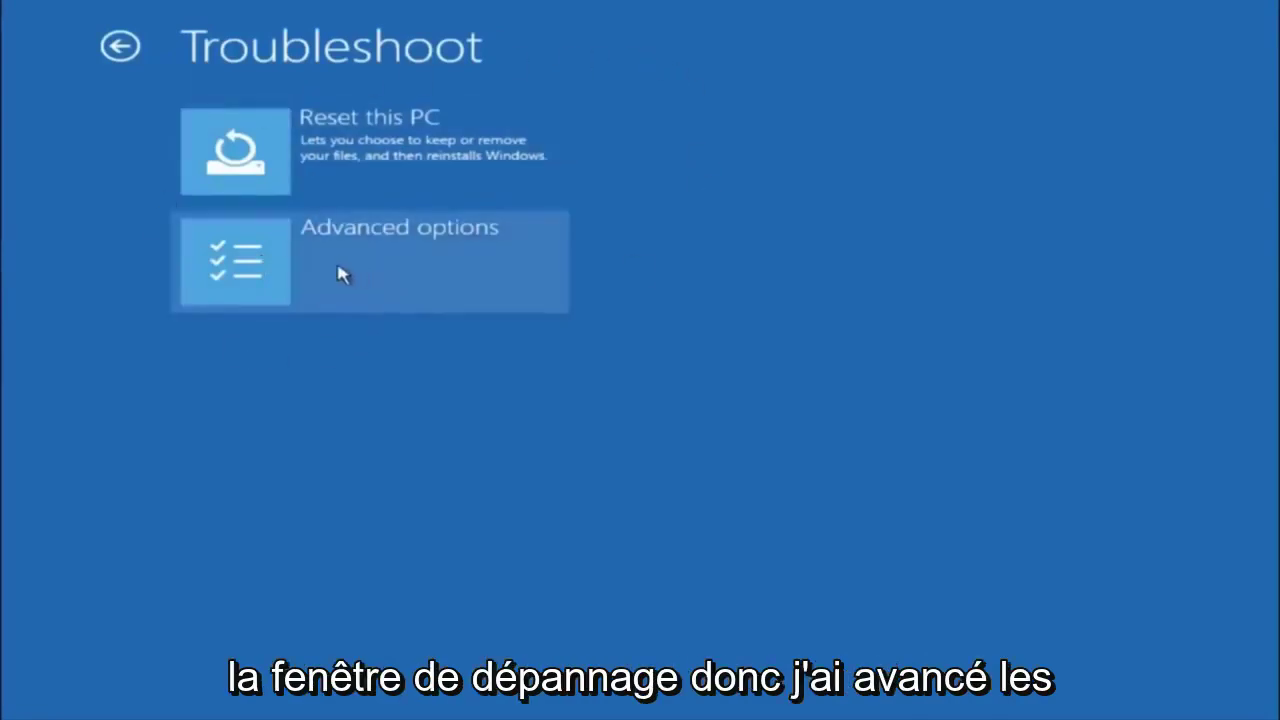
left_click(284, 269)
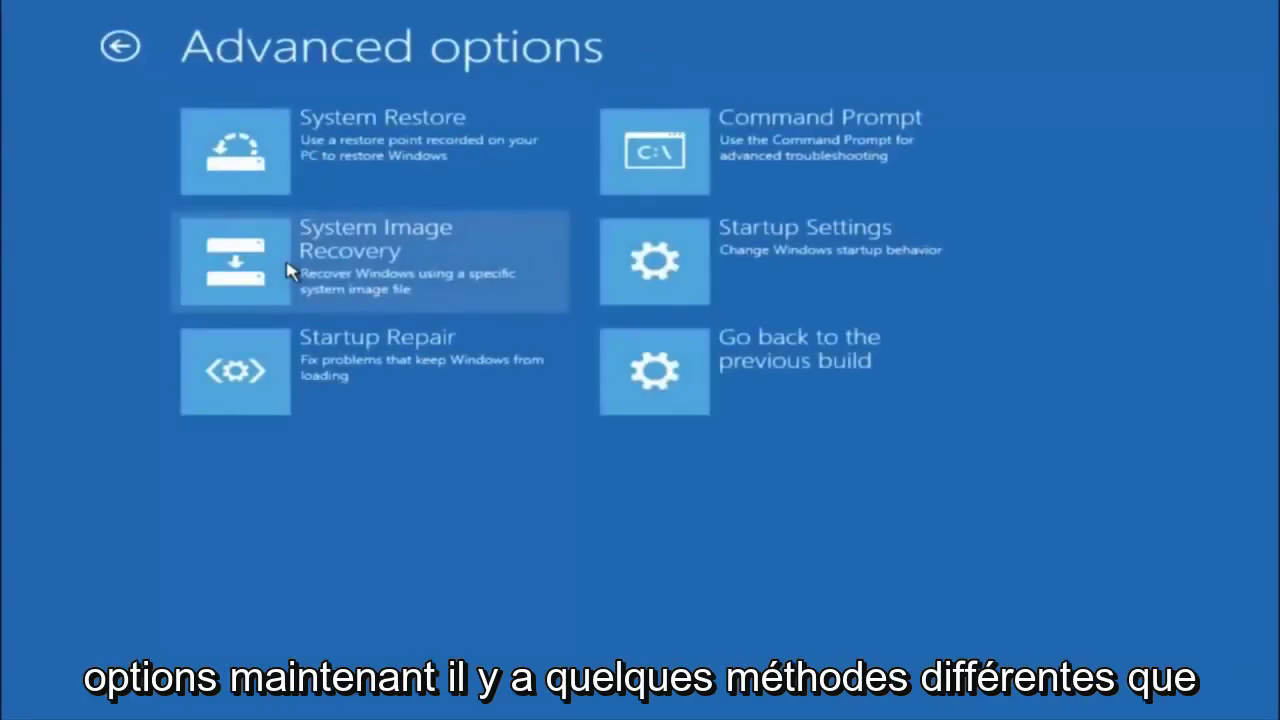
left_click(300, 145)
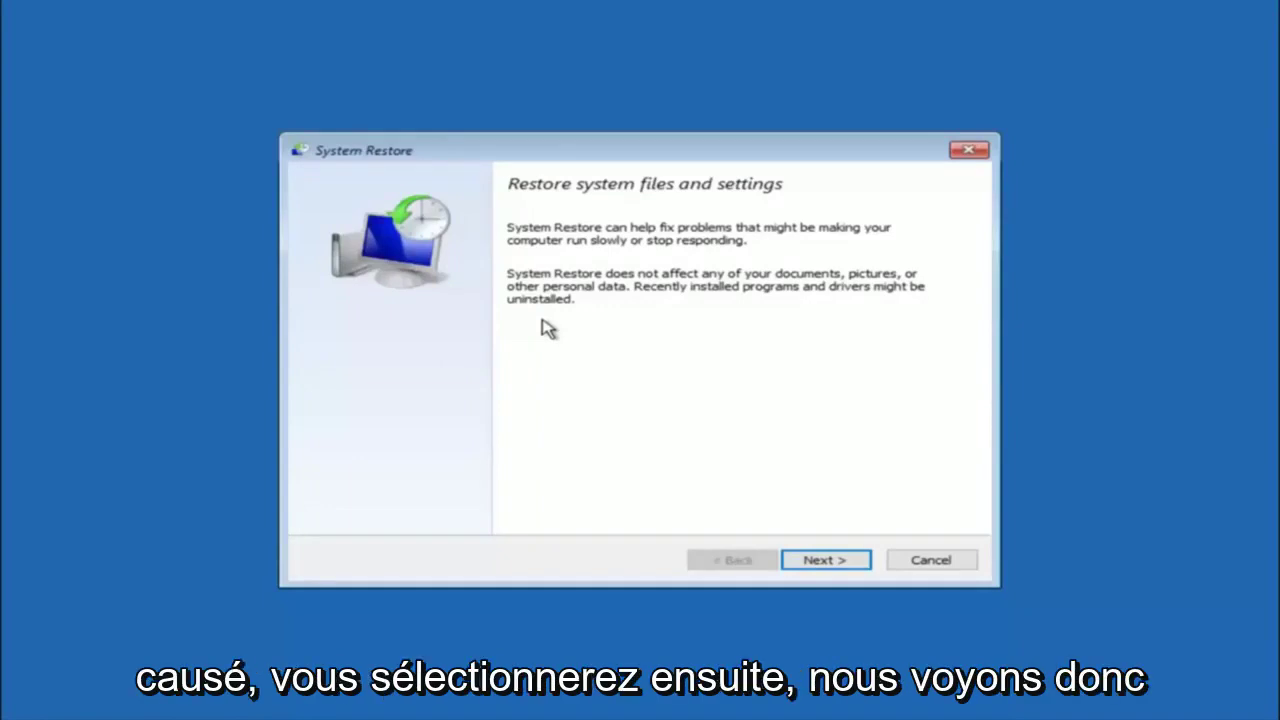
Step: Restore the system to the manual "before update" restore point and restart the computer
left_click(791, 566)
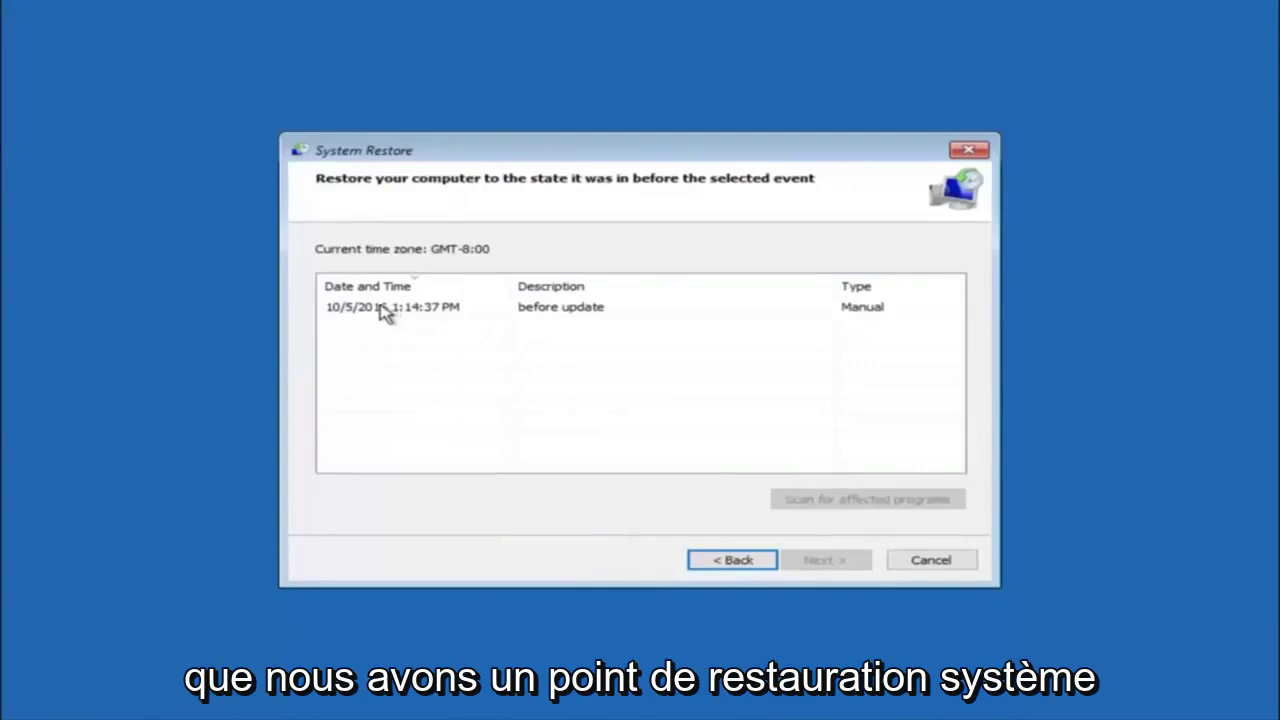
left_click(365, 317)
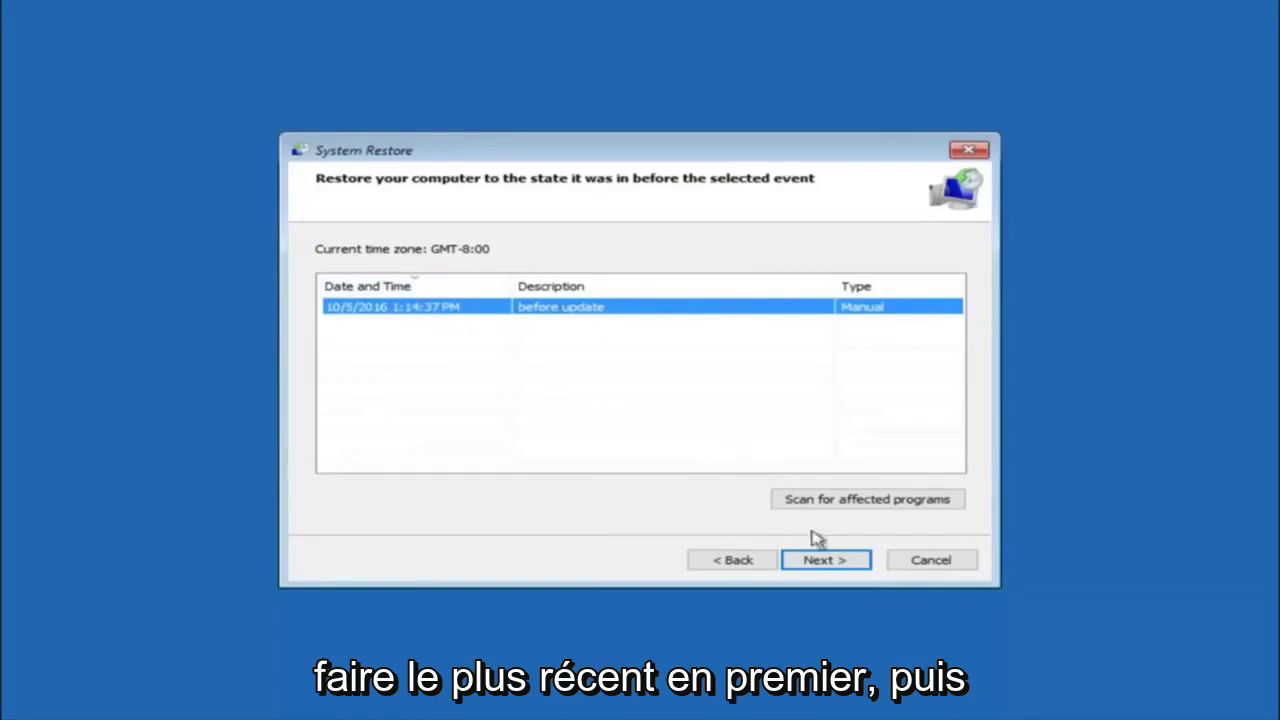
left_click(826, 566)
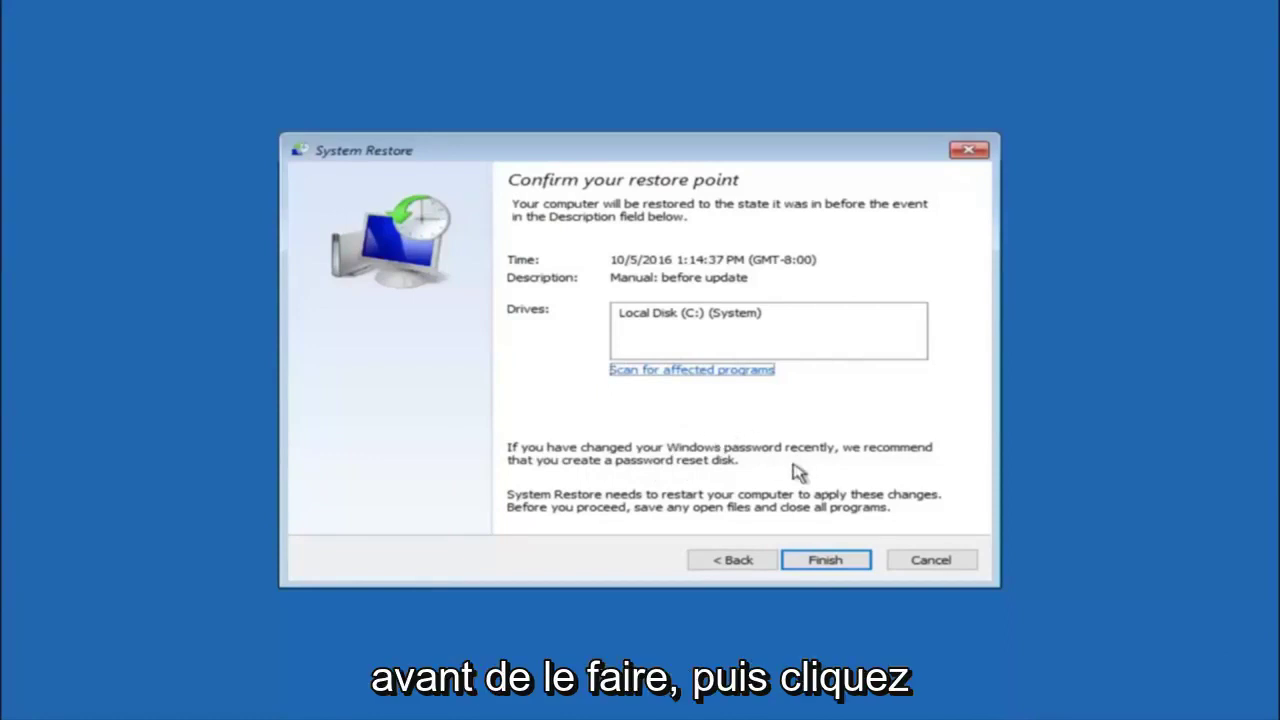
left_click(828, 566)
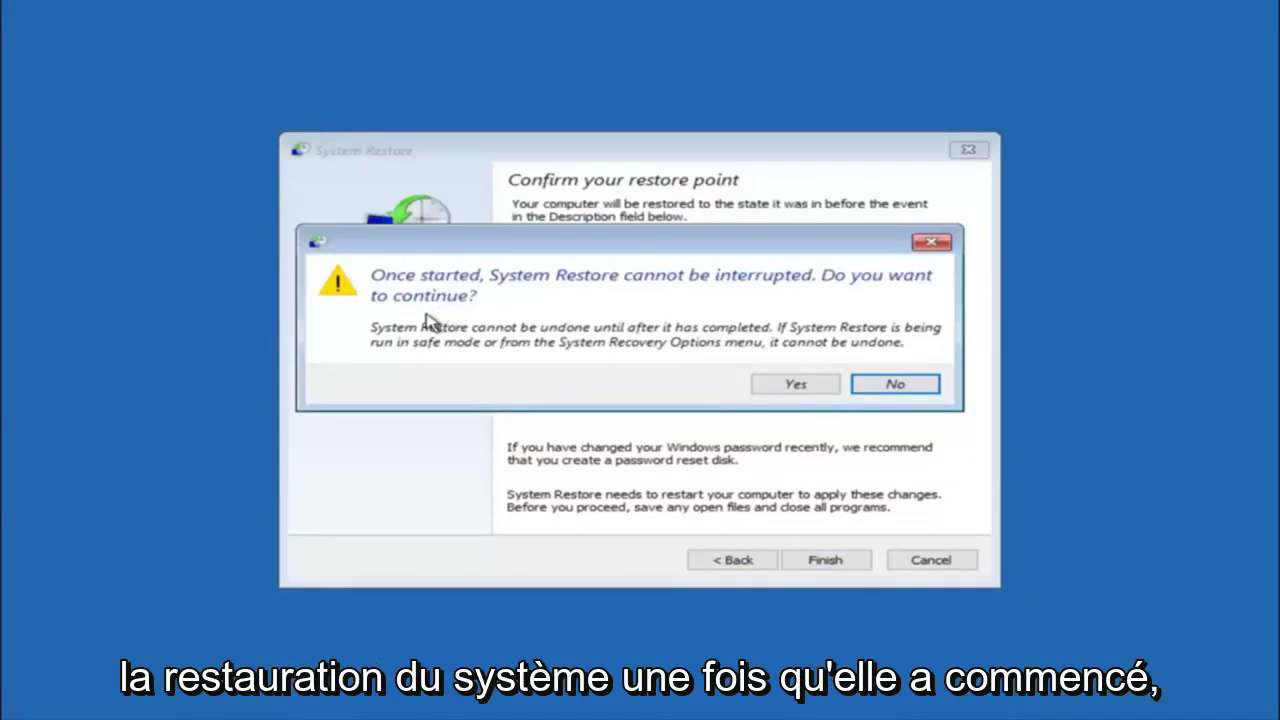
left_click(787, 390)
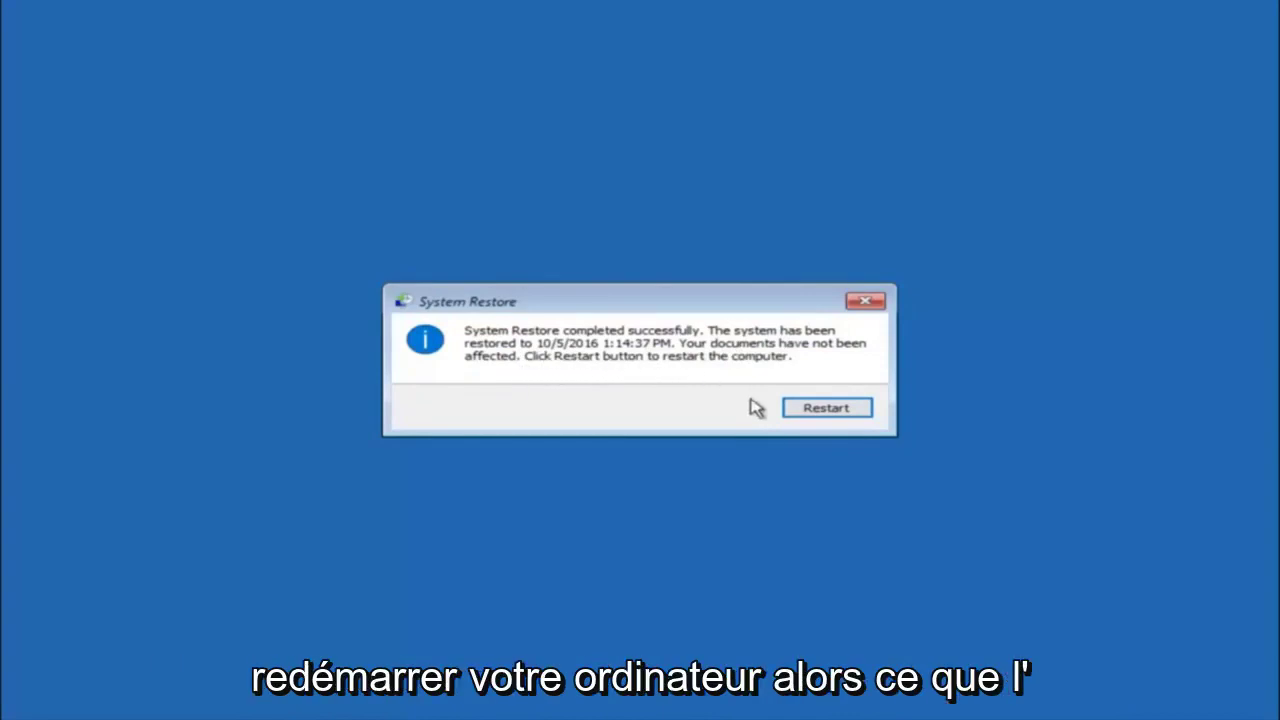
left_click(813, 413)
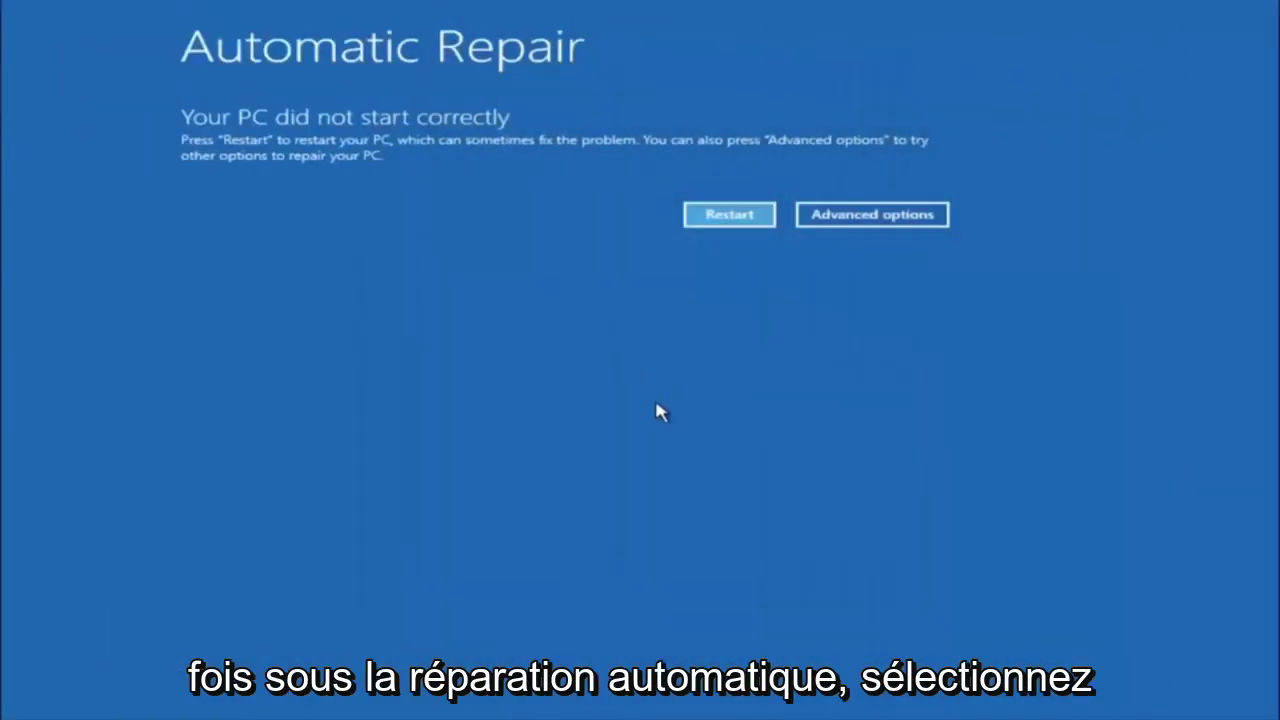
Step: Run Startup Repair from the advanced troubleshooting options of the Automatic Repair screen
left_click(855, 216)
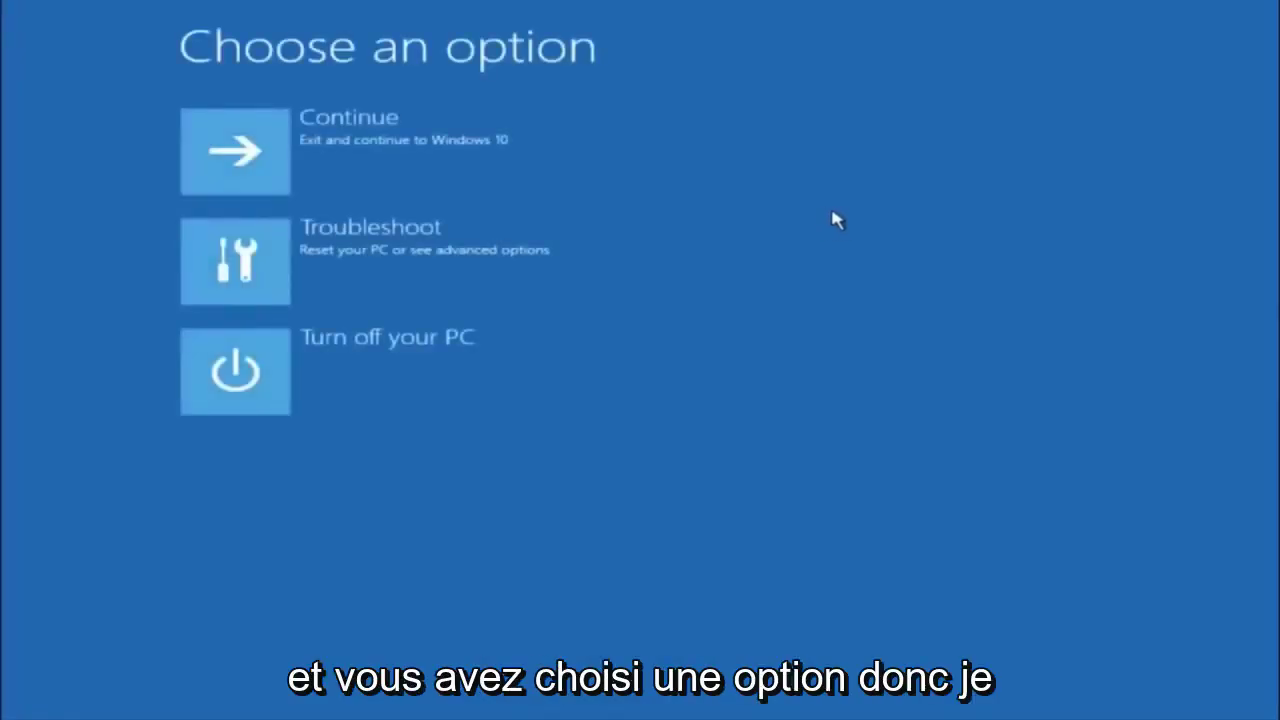
left_click(300, 260)
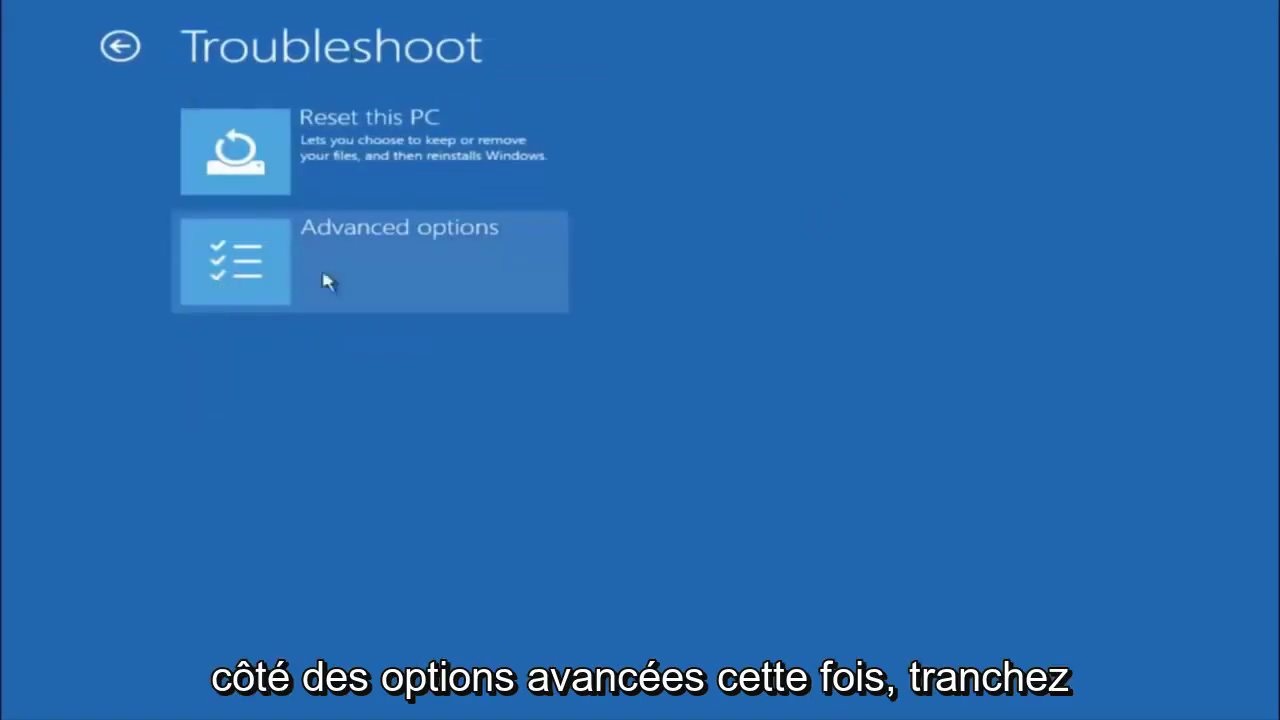
left_click(300, 265)
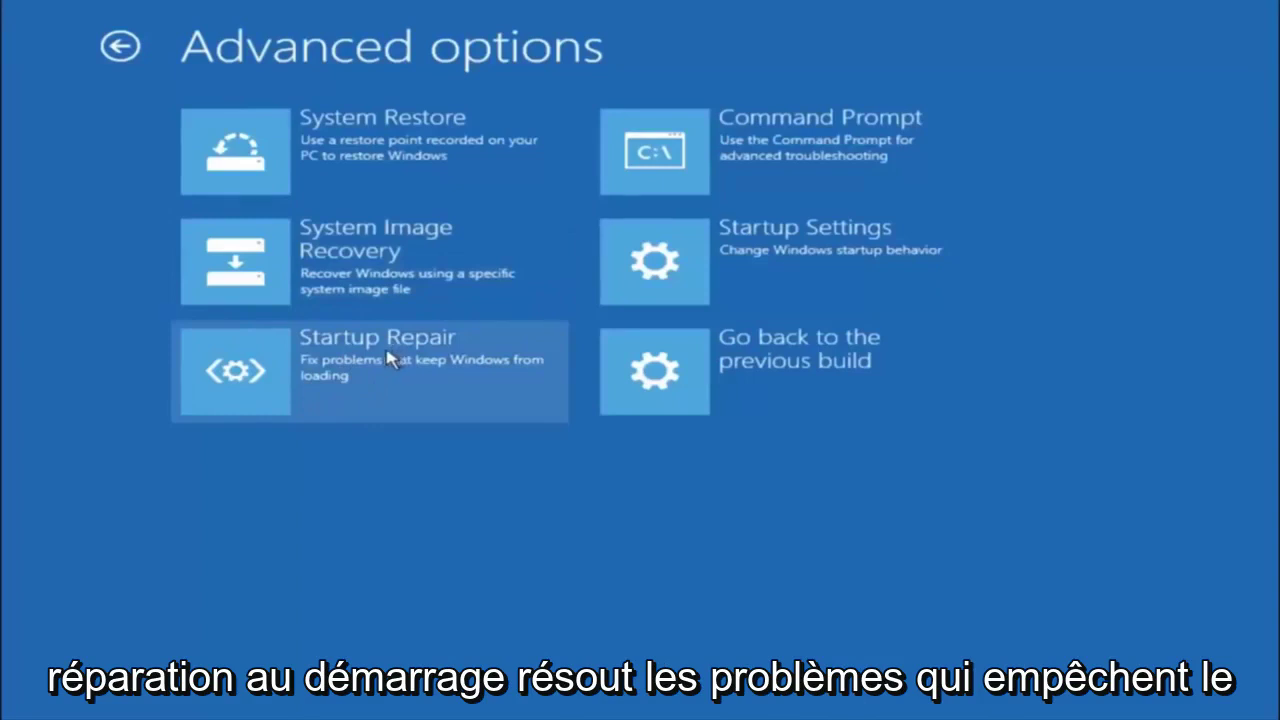
left_click(240, 376)
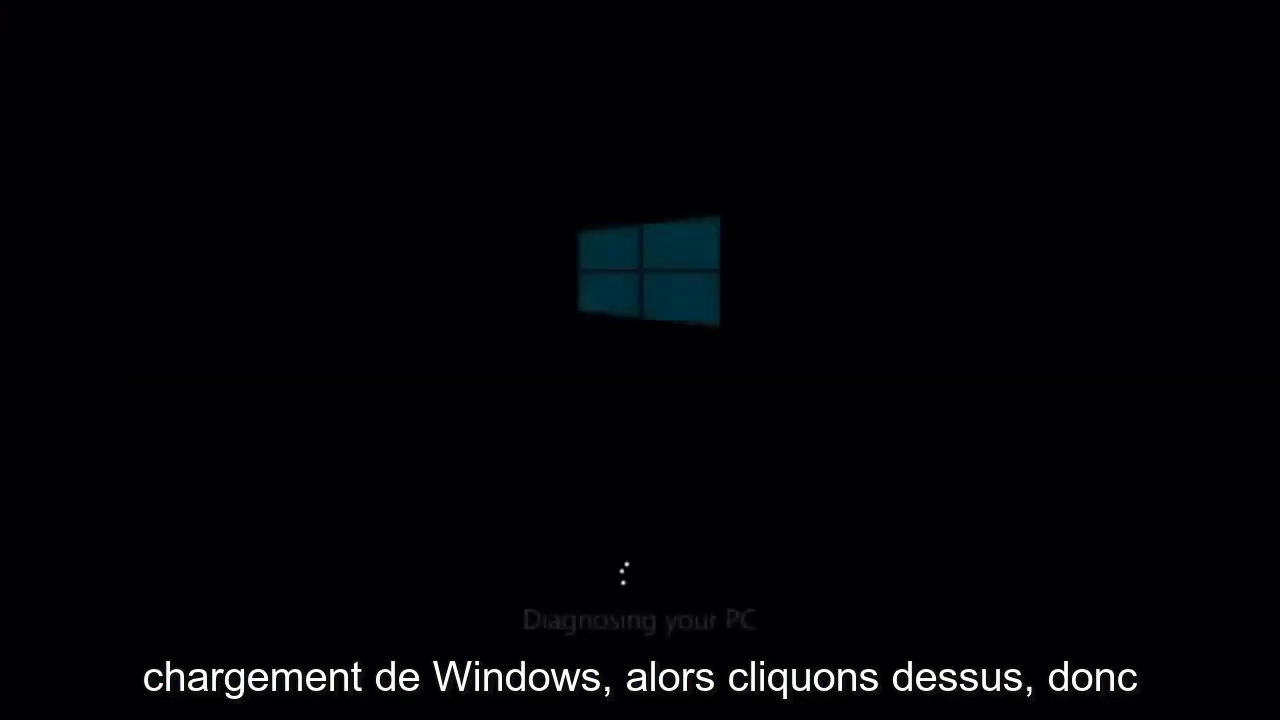
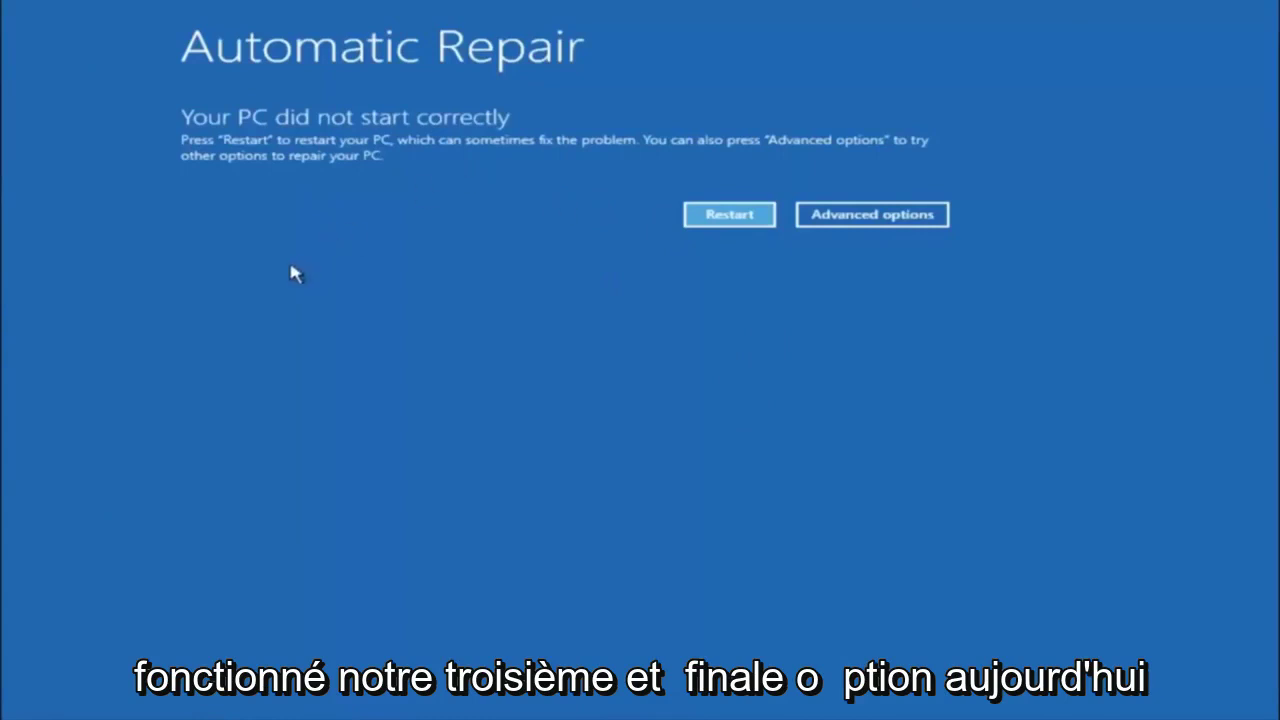
Step: Open Command Prompt from the advanced troubleshooting options of the Automatic Repair screen
left_click(855, 213)
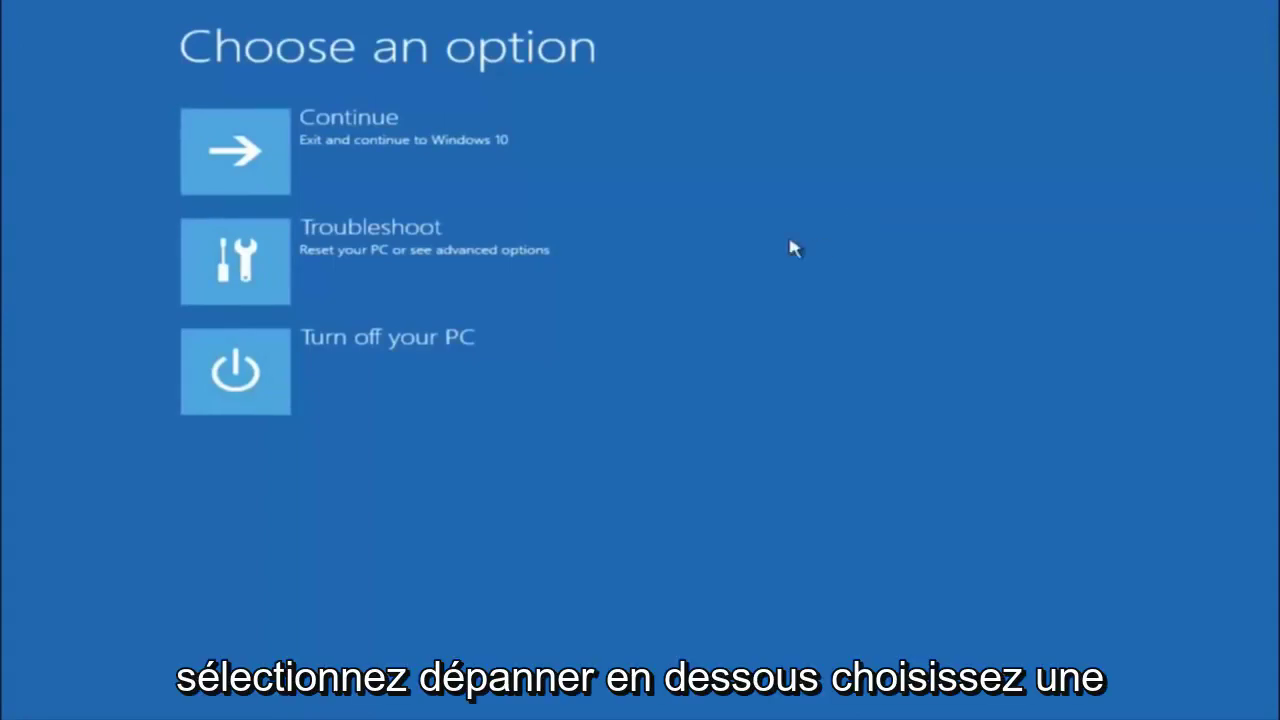
left_click(268, 262)
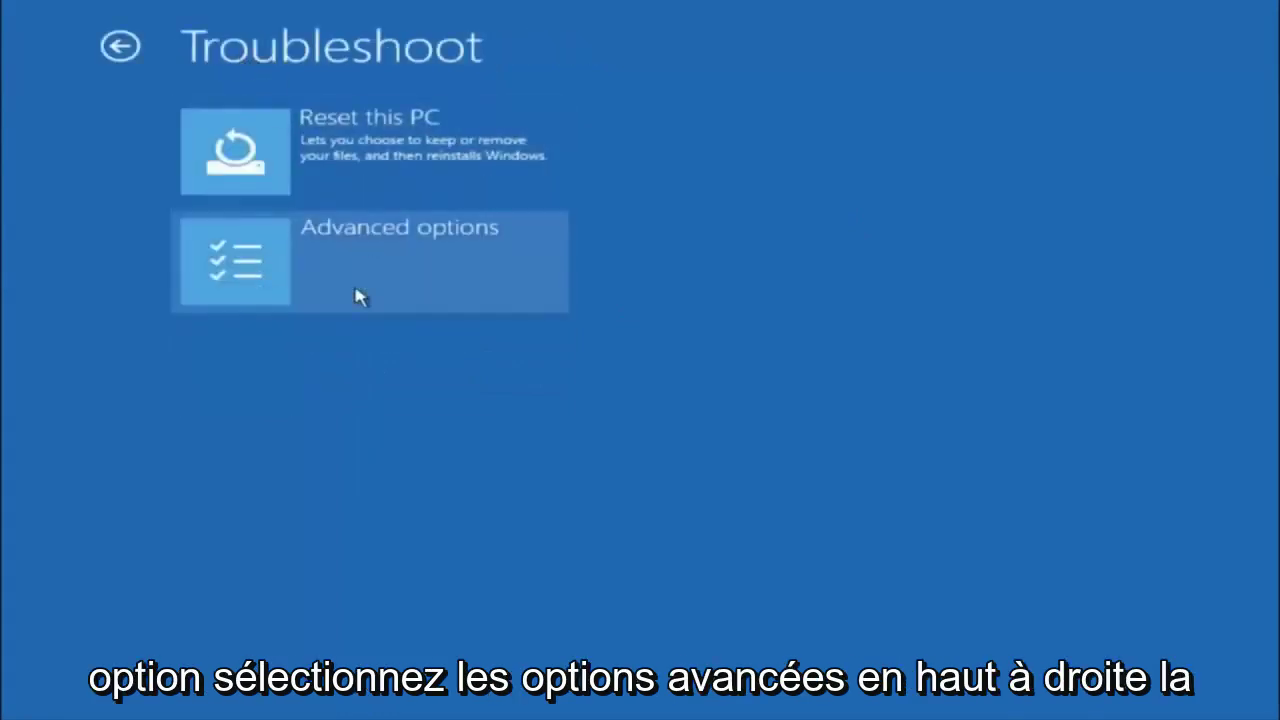
left_click(322, 260)
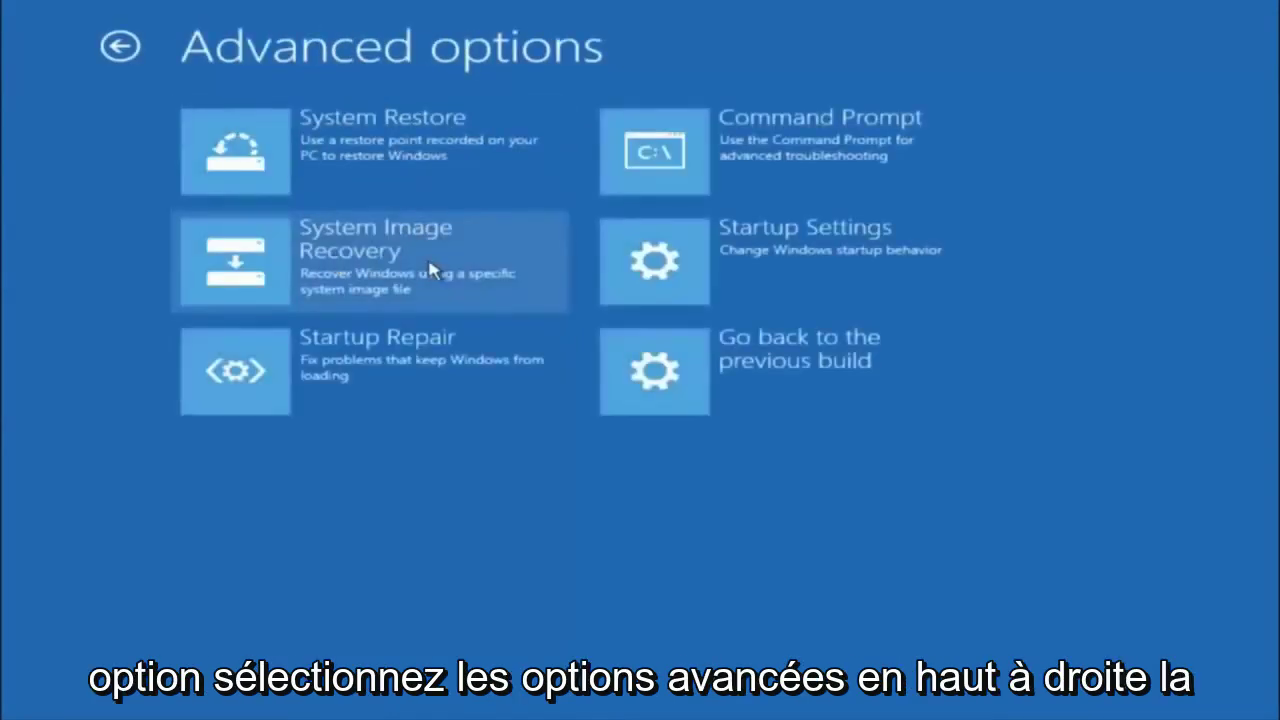
left_click(756, 161)
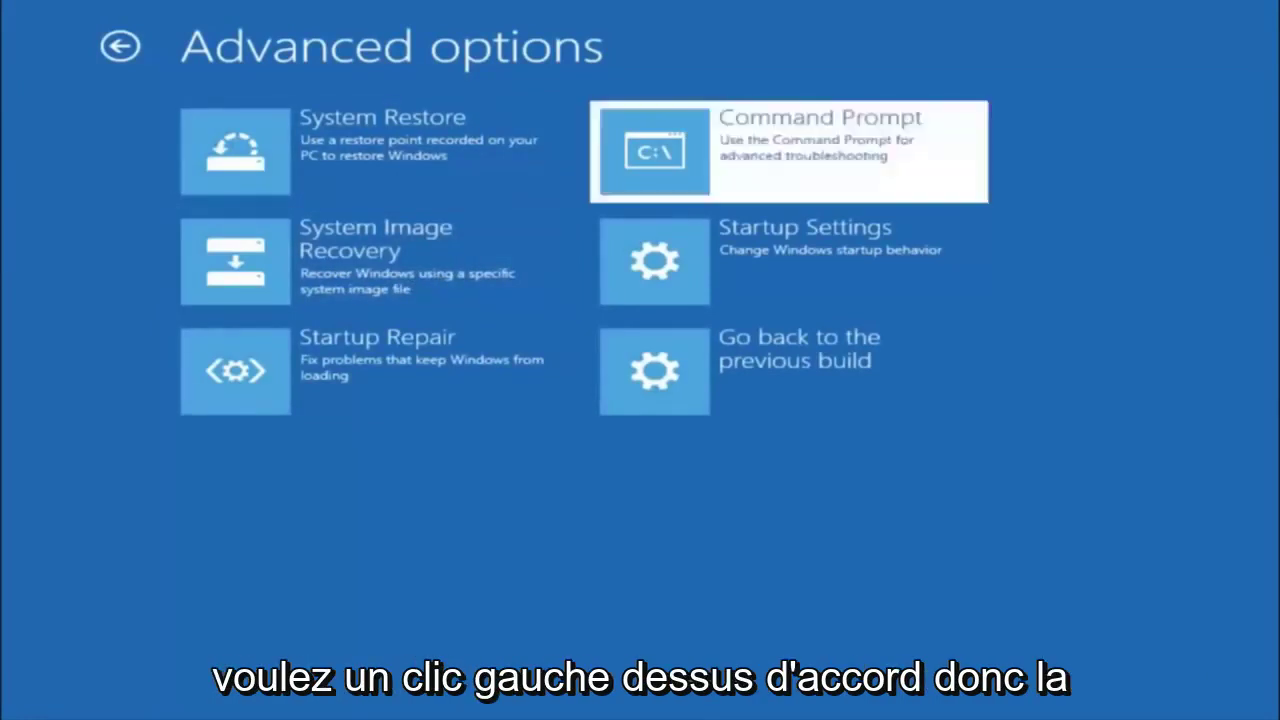
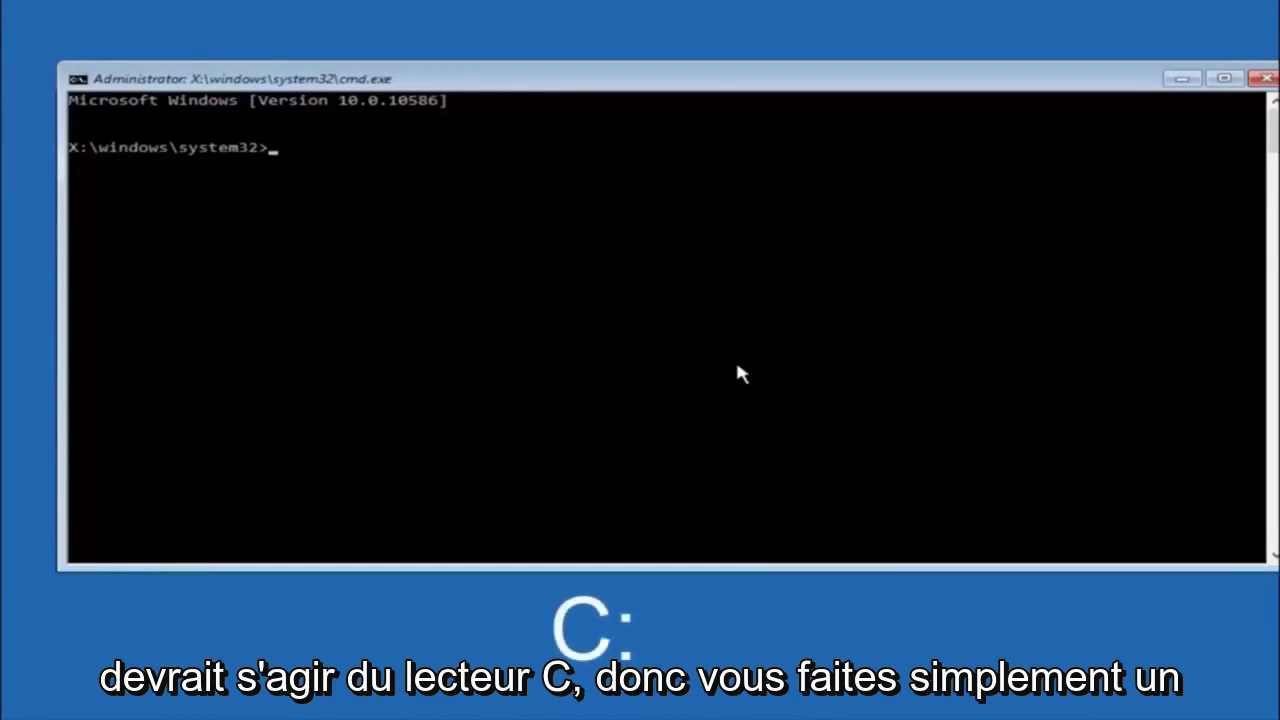
Step: Switch the command line to the C: drive and list its root directory with dir
type("c")
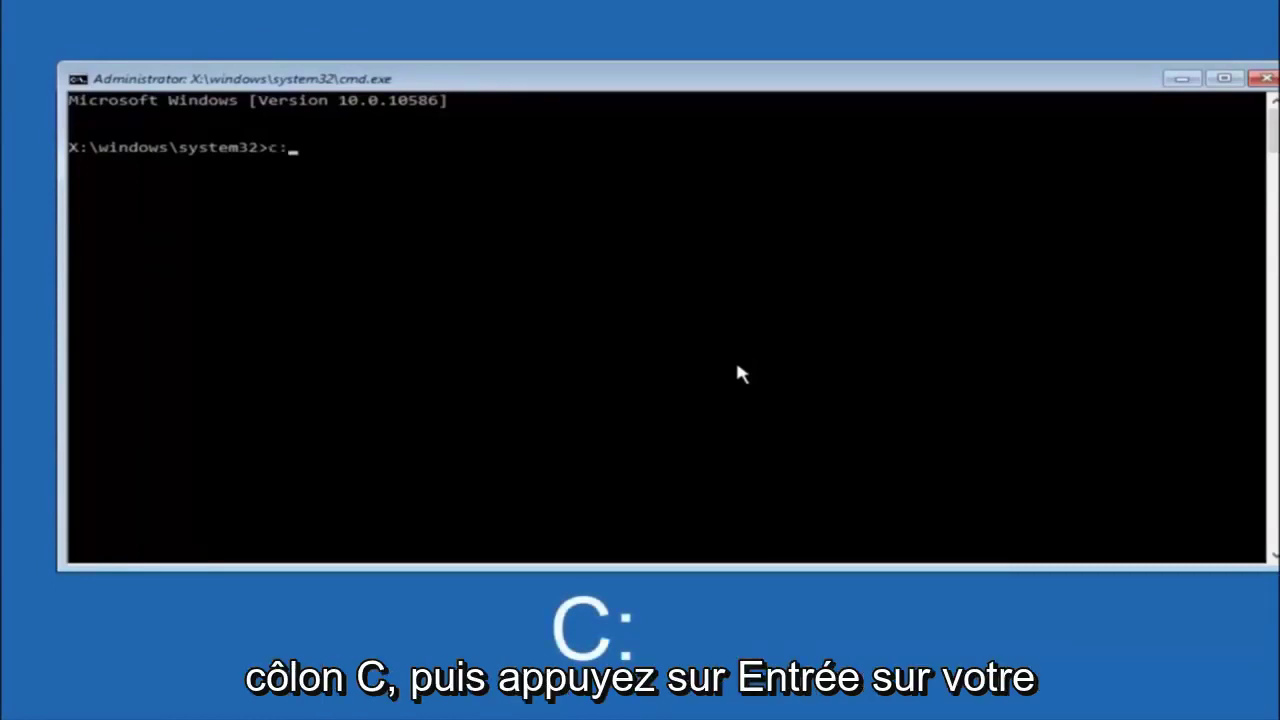
type(":")
key("Return")
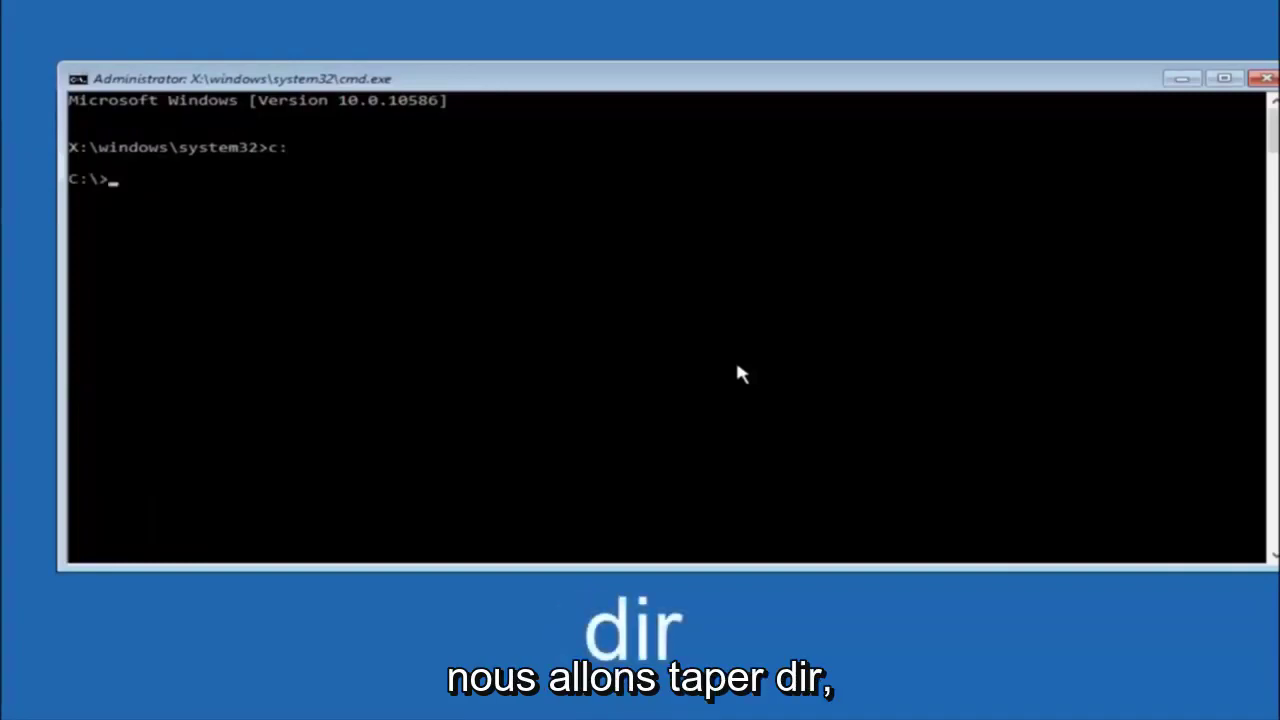
type("dir")
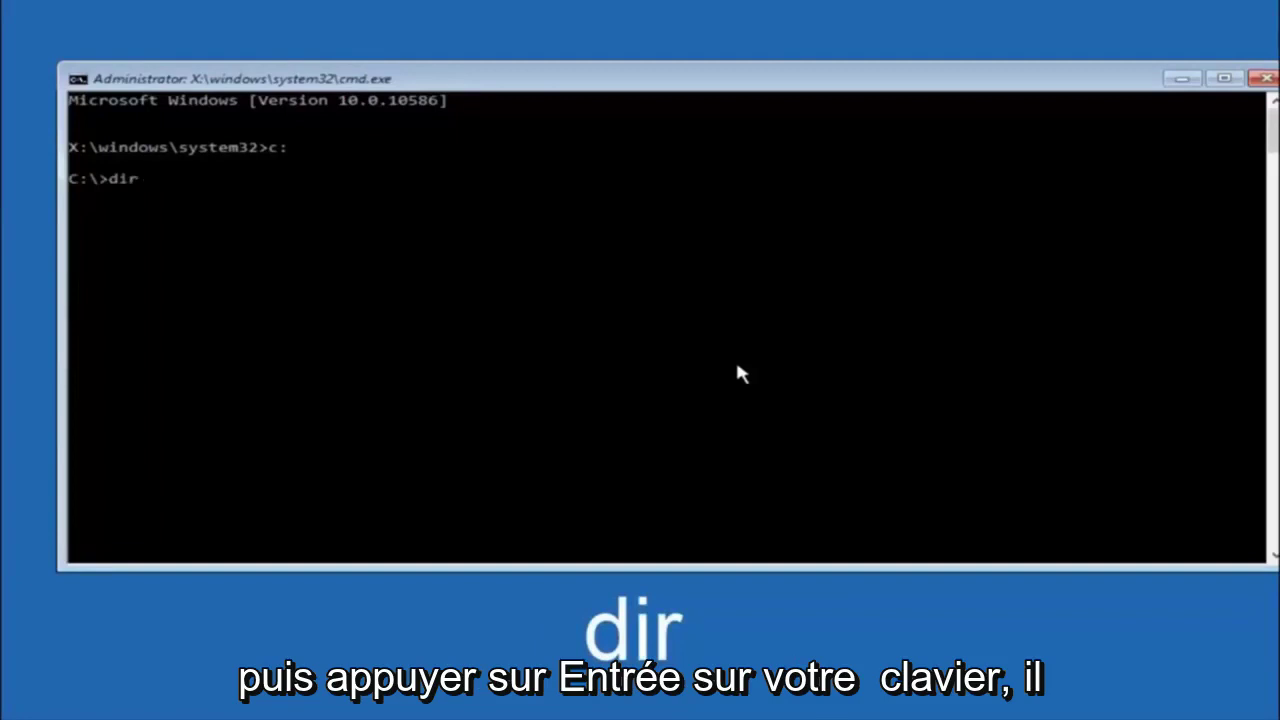
key("Return")
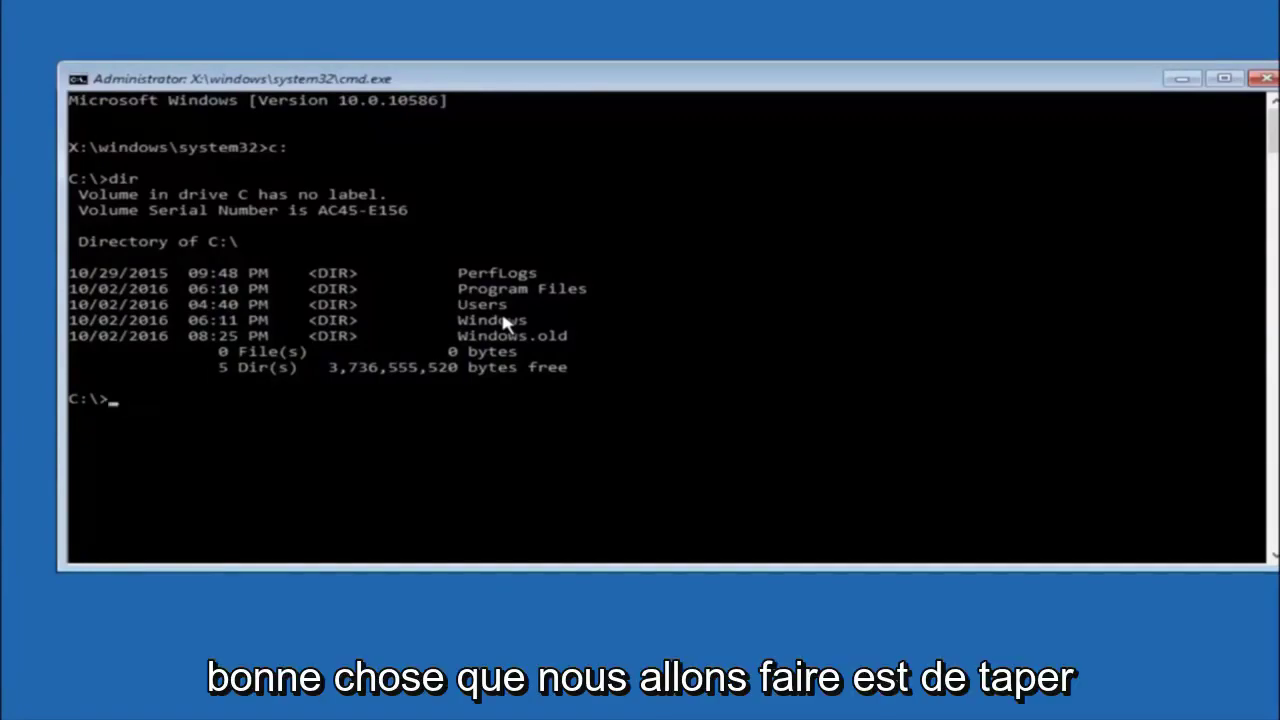
Step: Change to the \windows\system32\config directory and create a directory named backup in it
type("cd \\windows\\system32\\config")
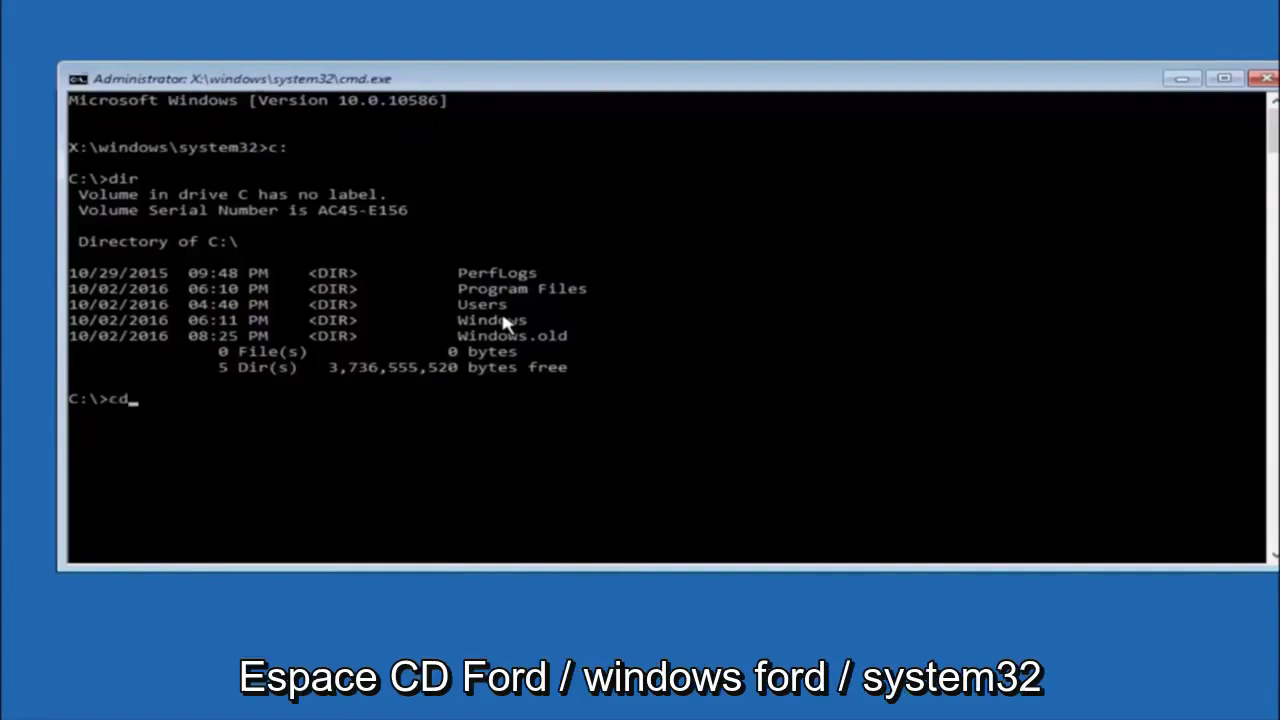
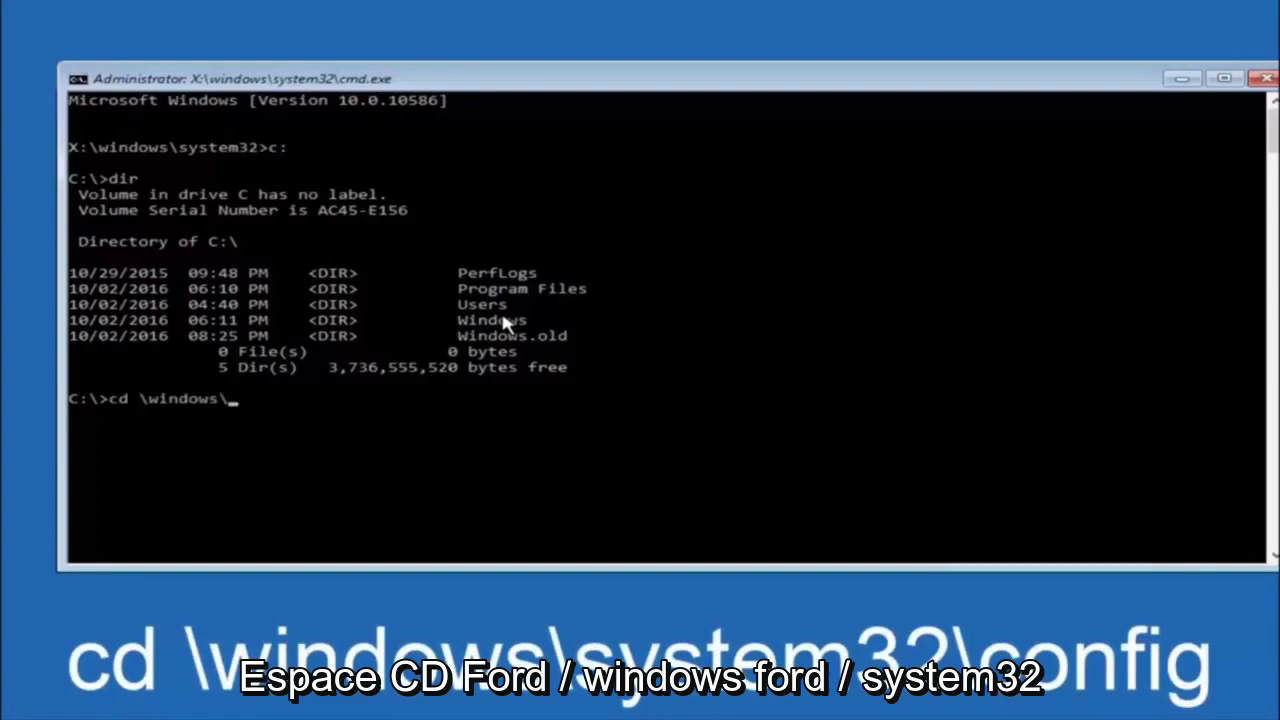
type("system32\\config")
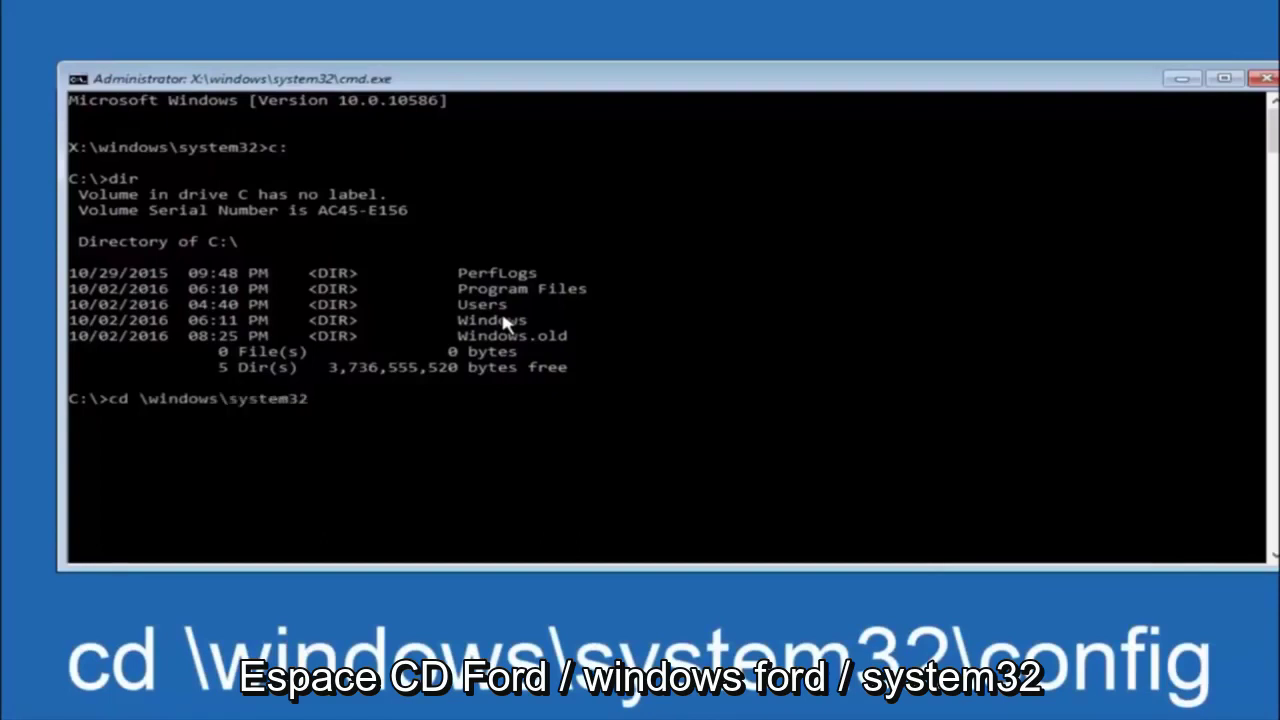
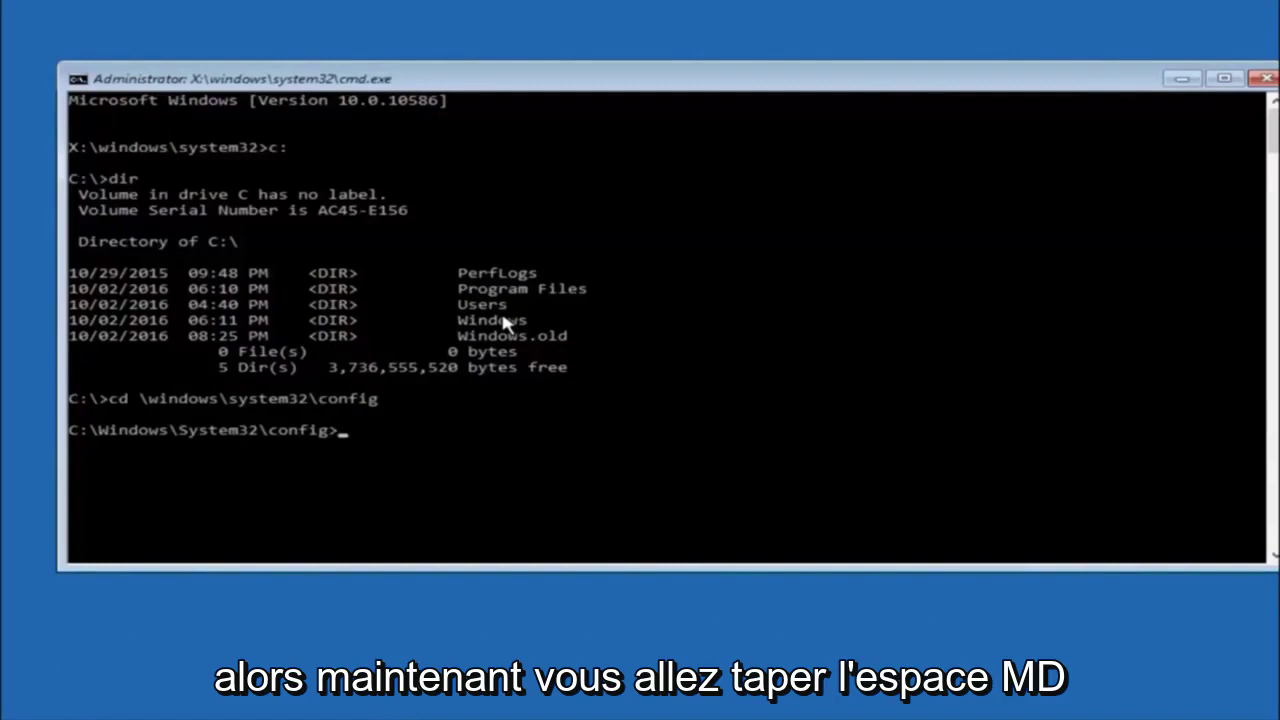
type("md backup")
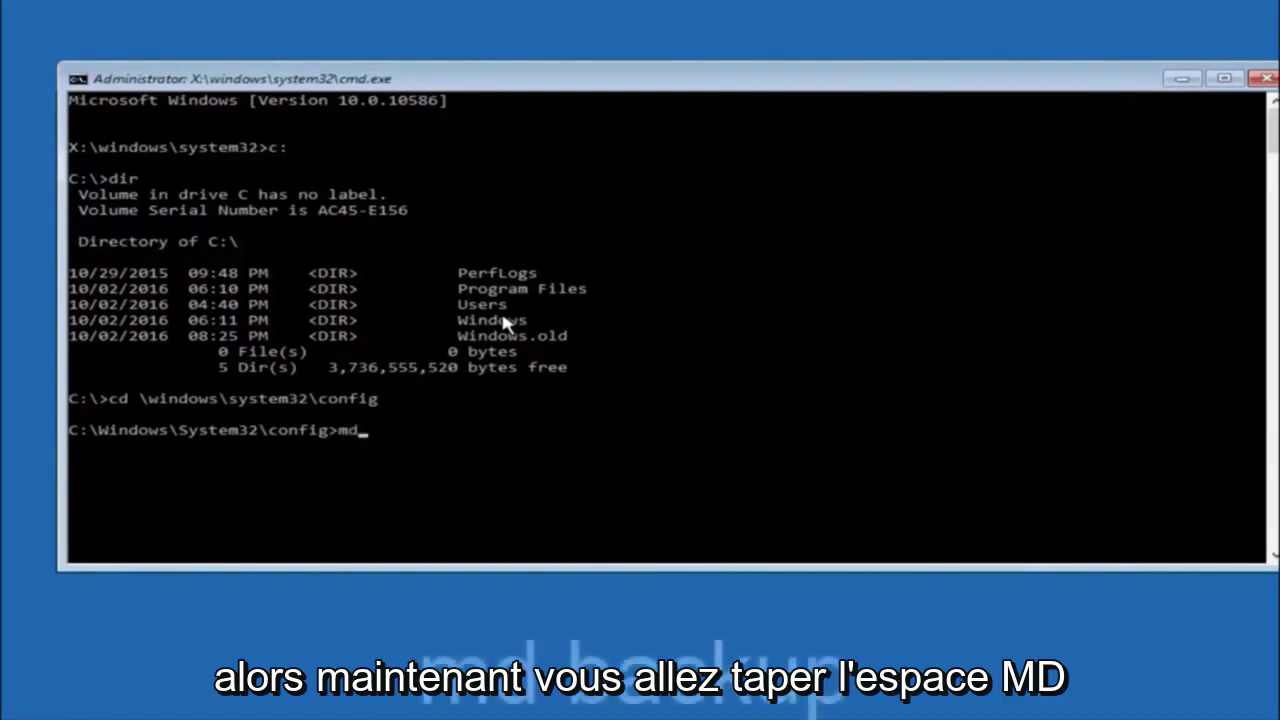
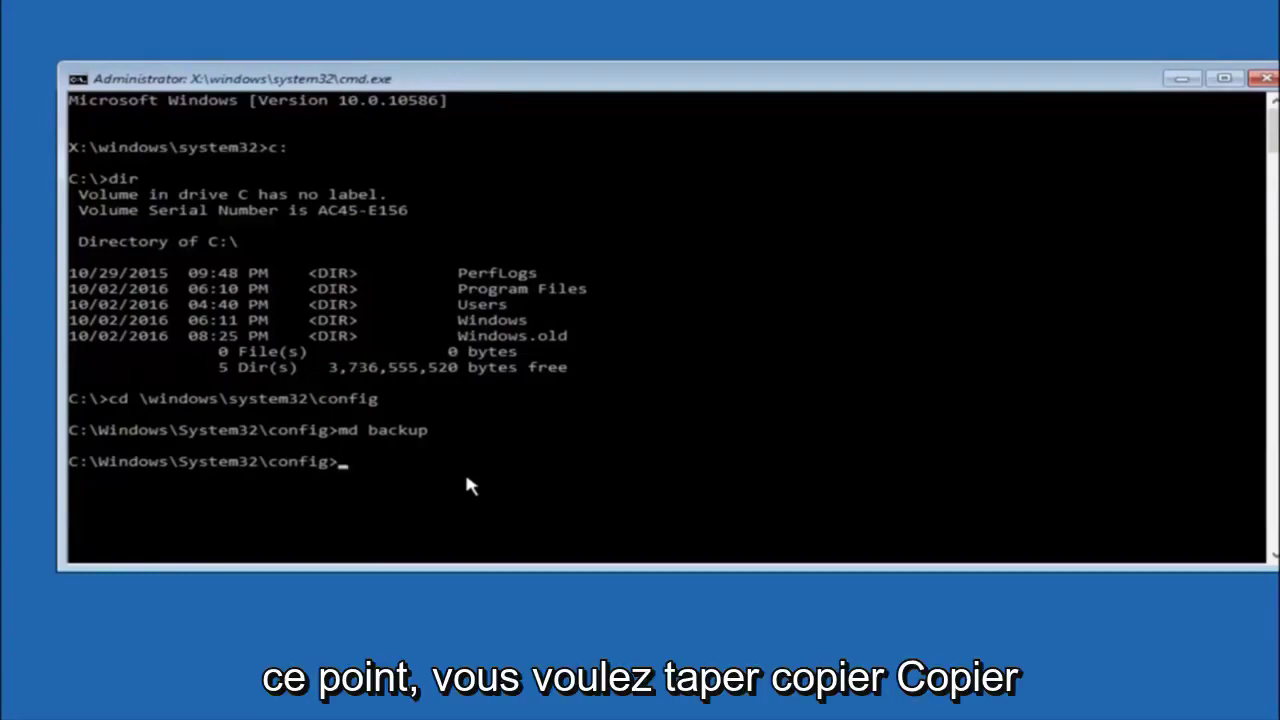
Step: Copy all files of the config directory into the backup directory with copy *.* backup
type("copy *.* ")
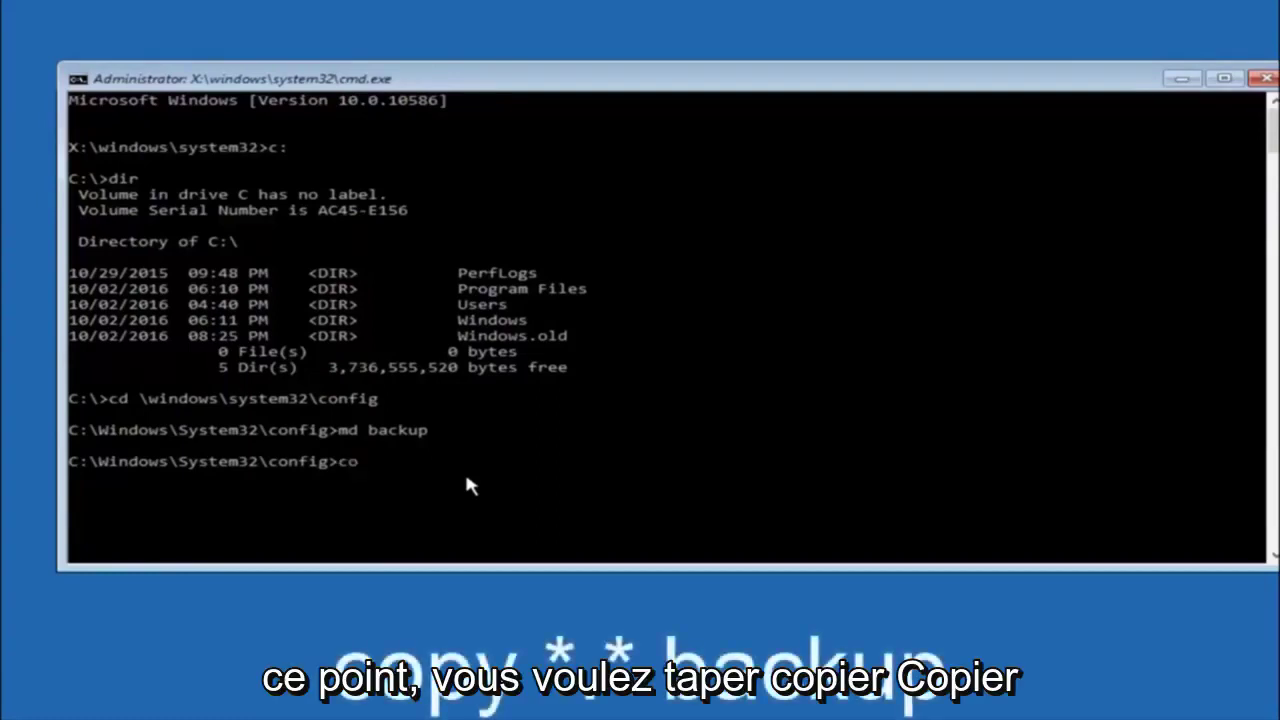
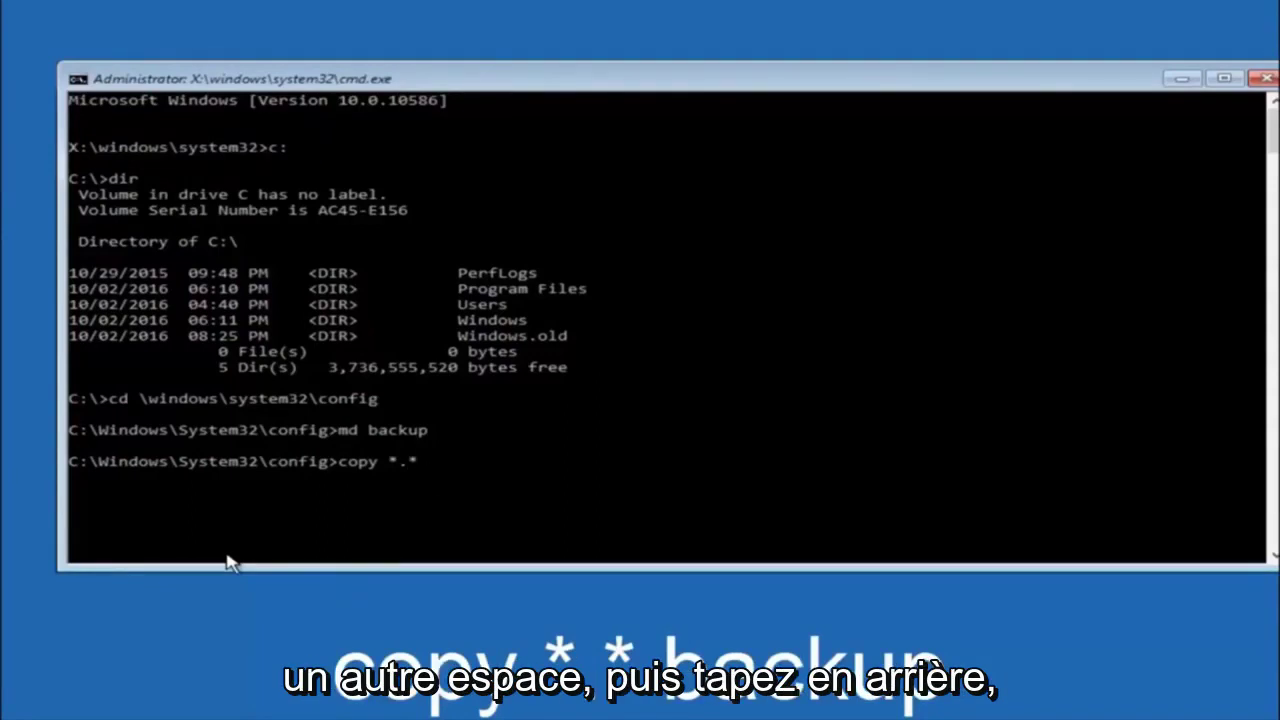
type("backup")
key("Return")
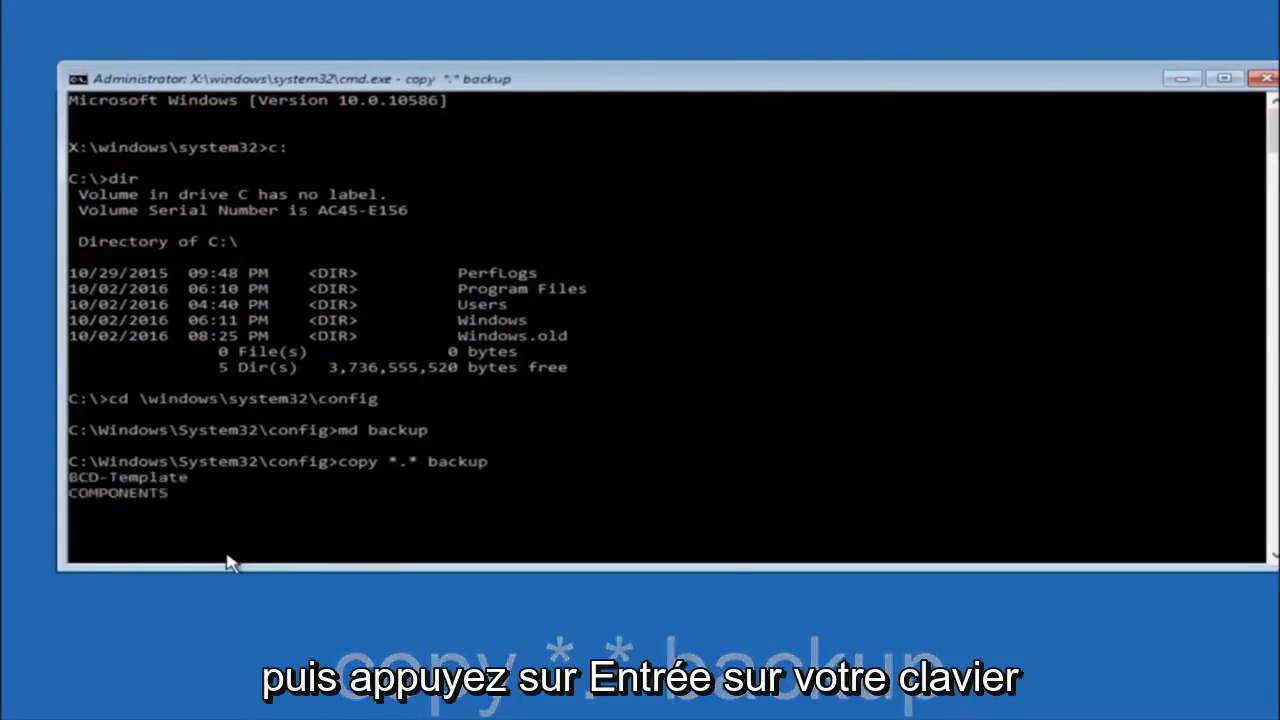
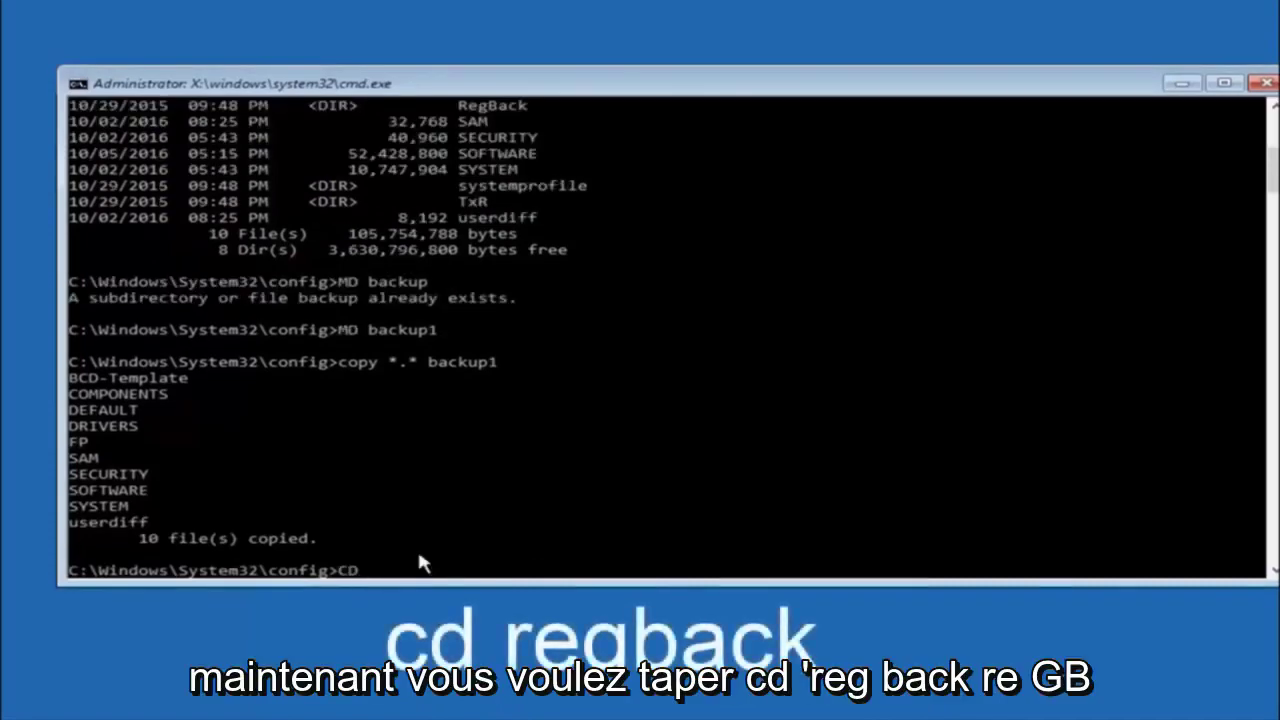
Step: Change to the regback directory inside config and list its contents with dir
type("regback")
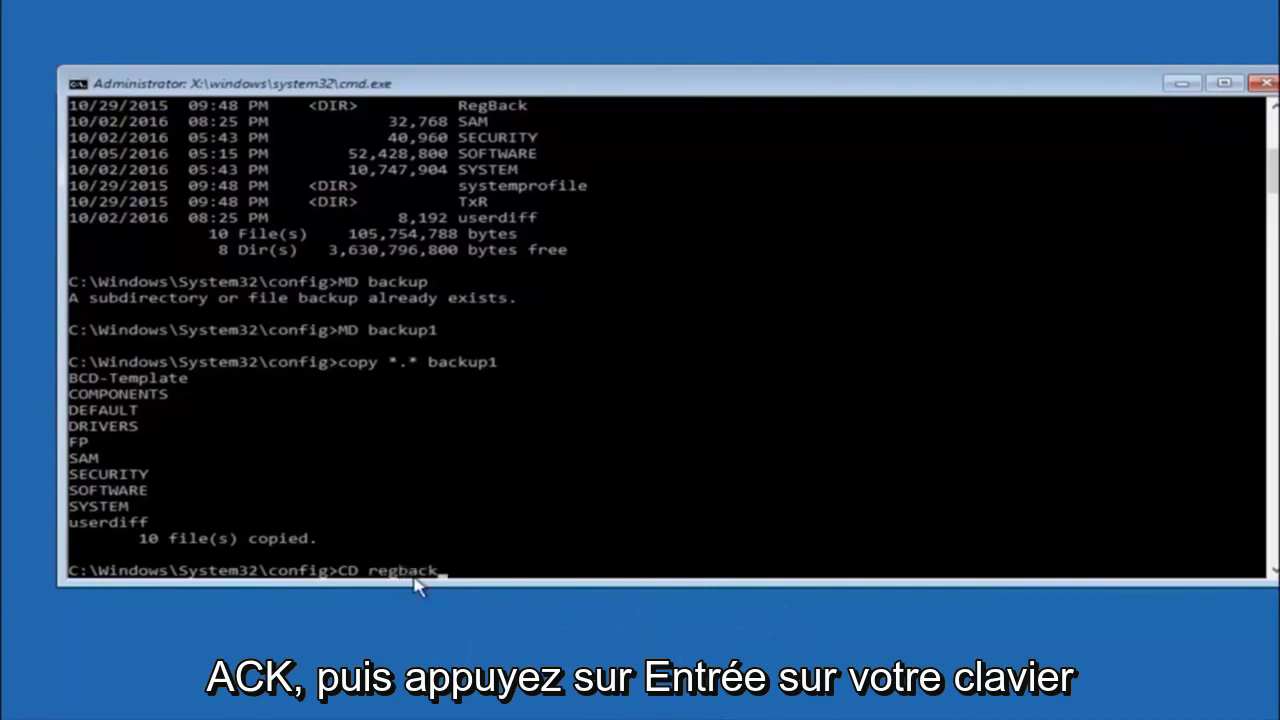
key("Return")
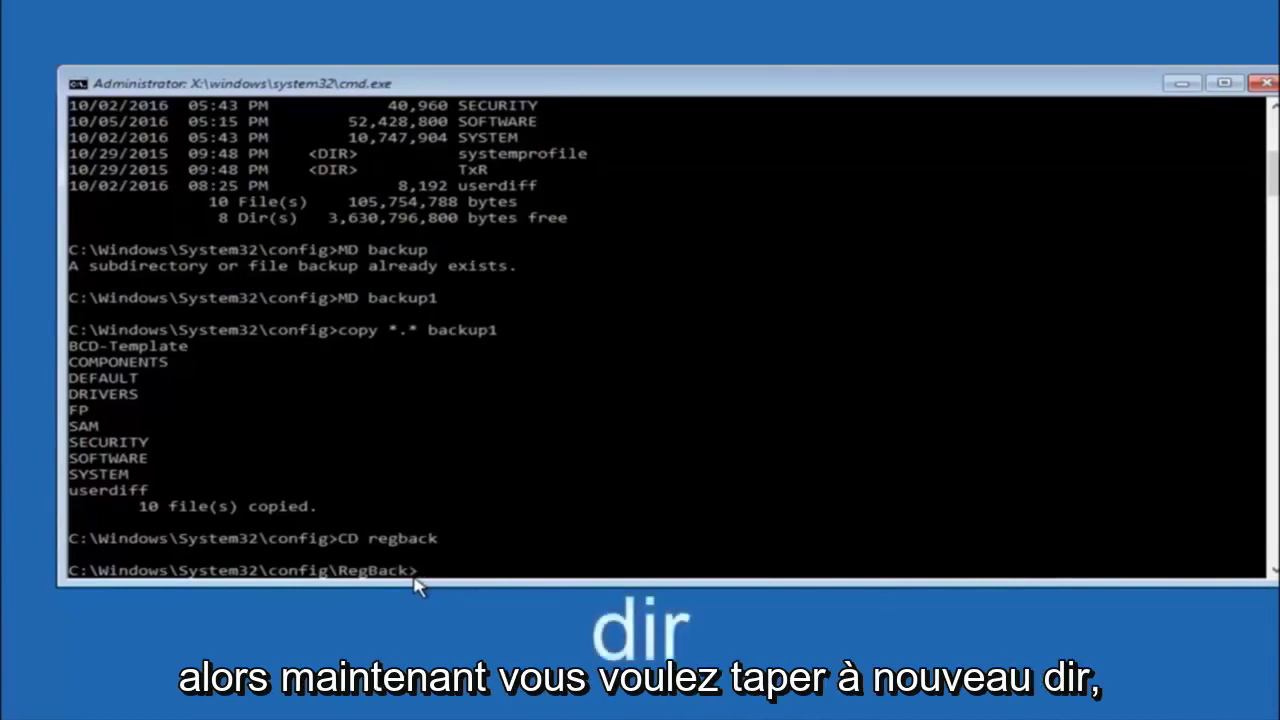
type("dir")
key("Return")
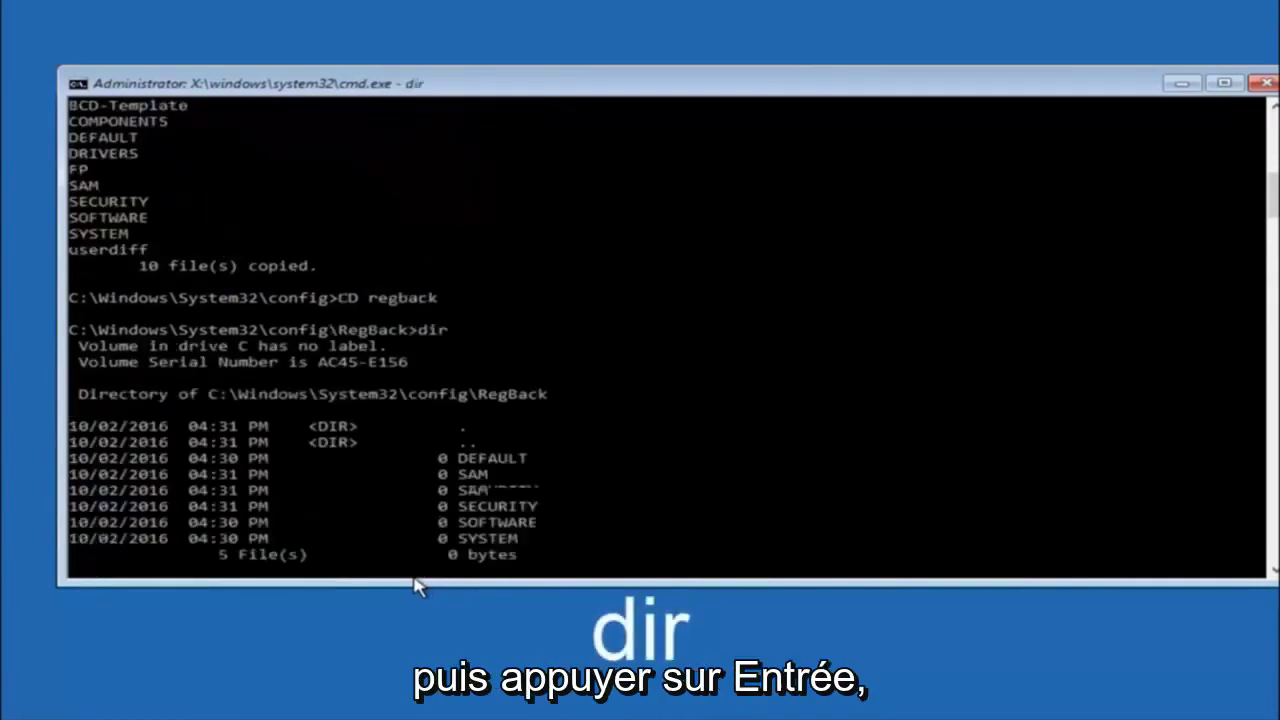
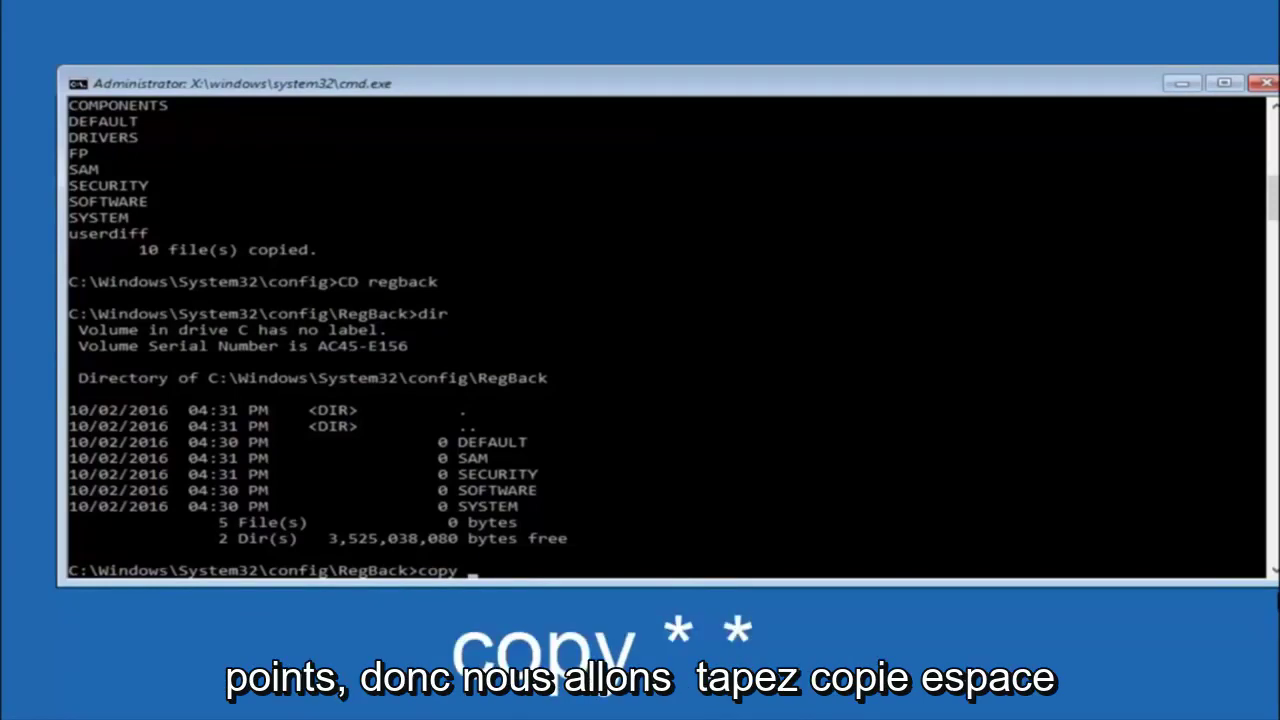
Step: Copy all RegBack files into the parent config directory with copy *.* .. and answer A to overwrite all existing files
left_click(474, 577)
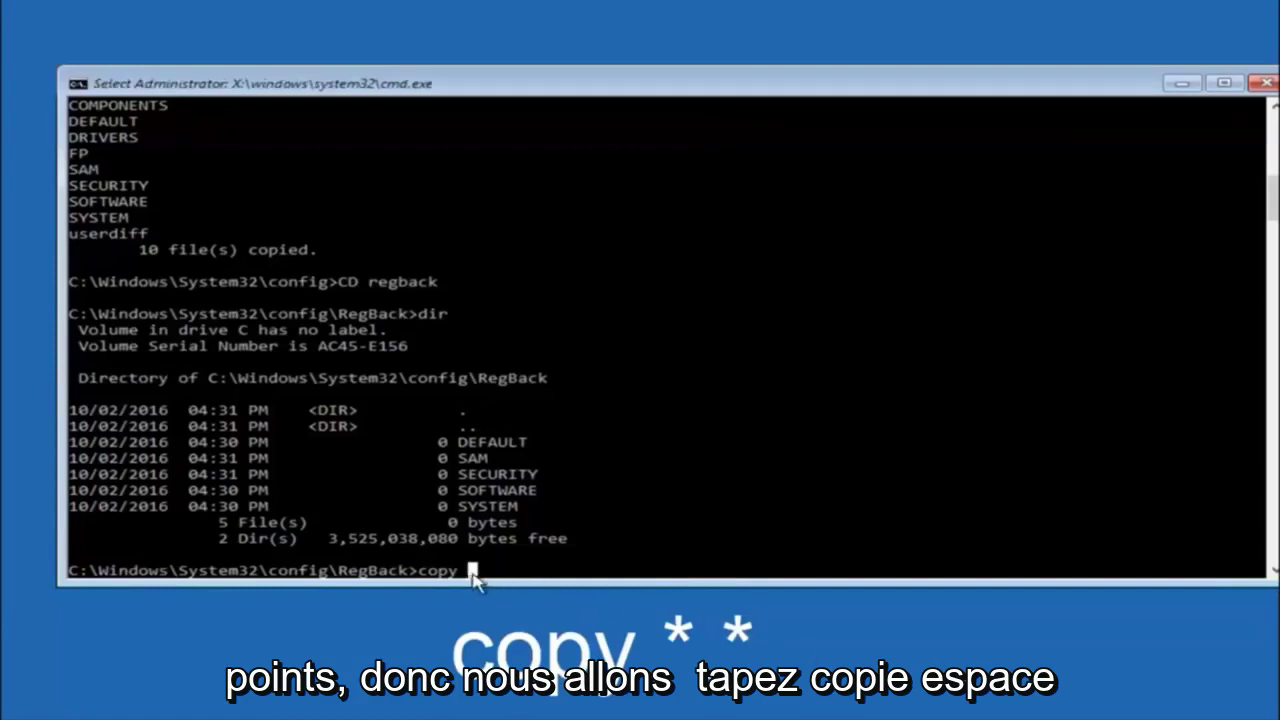
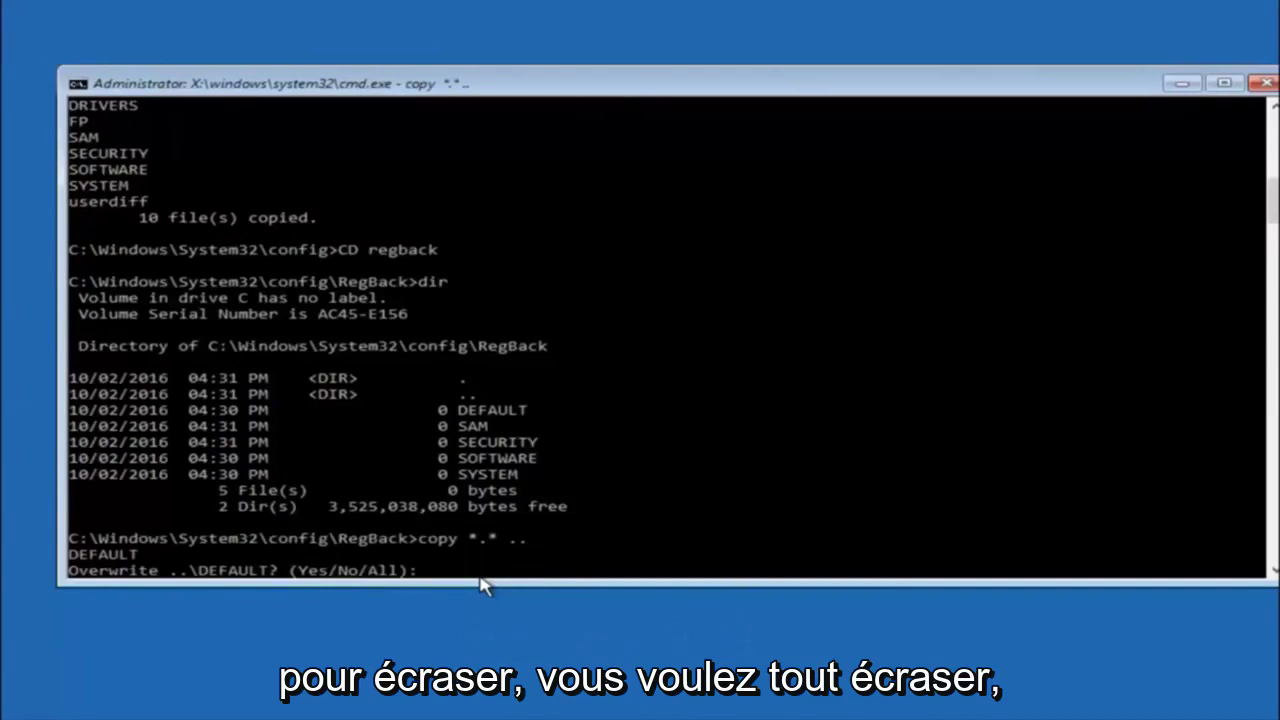
type("A")
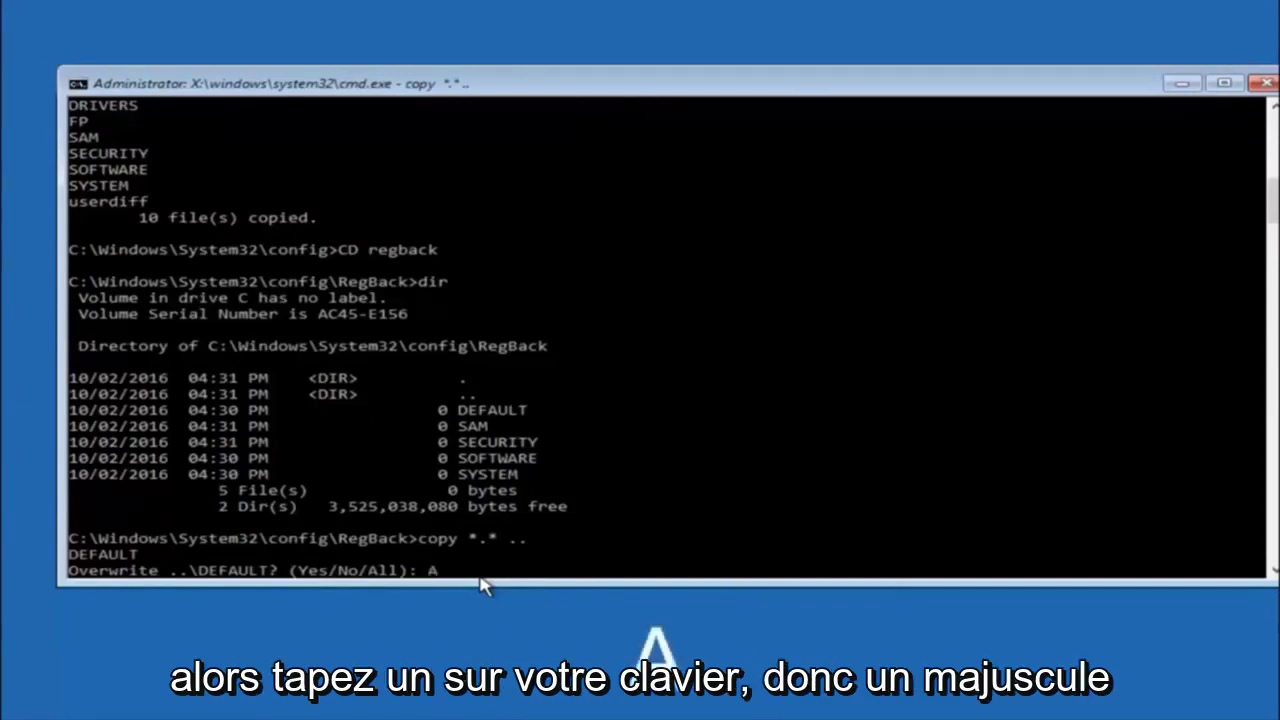